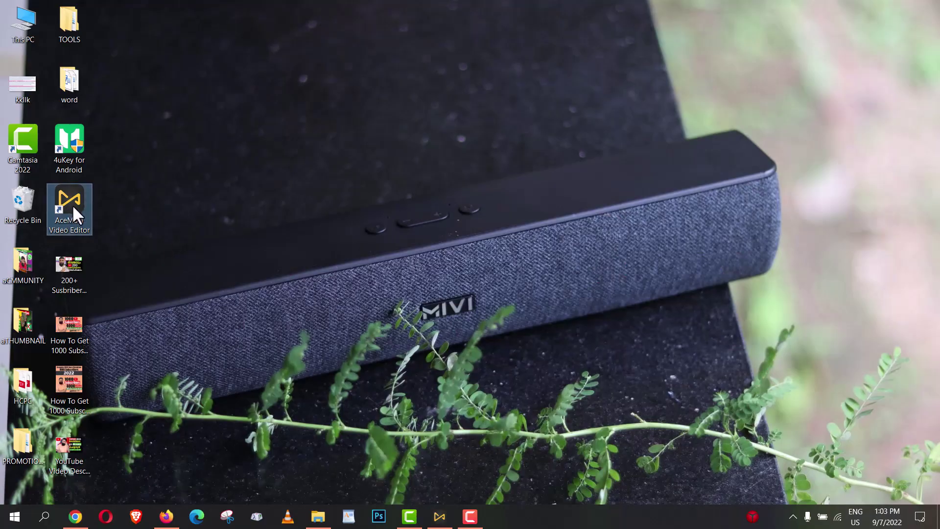
# Open the AceMovi Video Editor and resize the AceMovi Recorder capture area to about 1128 × 589.
pyautogui.doubleClick(61, 189)
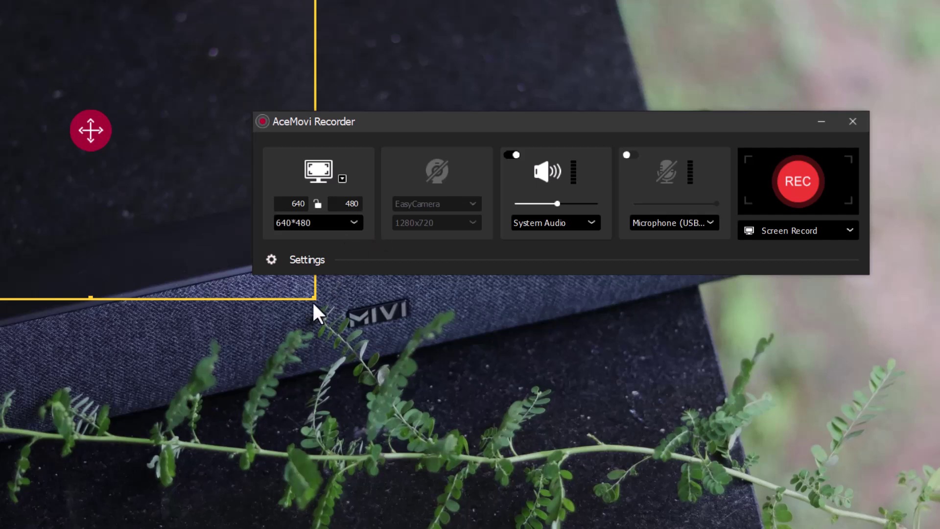
pyautogui.moveTo(314, 300); pyautogui.dragTo(803, 201)
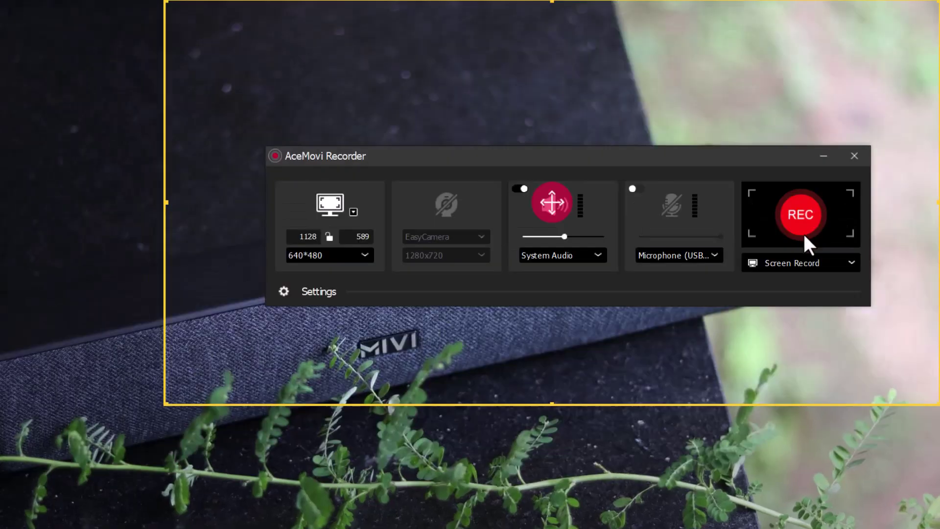
# Examine the recorder's microphone sources, system audio volume and recording settings, and close the recorder.
pyautogui.click(707, 256)
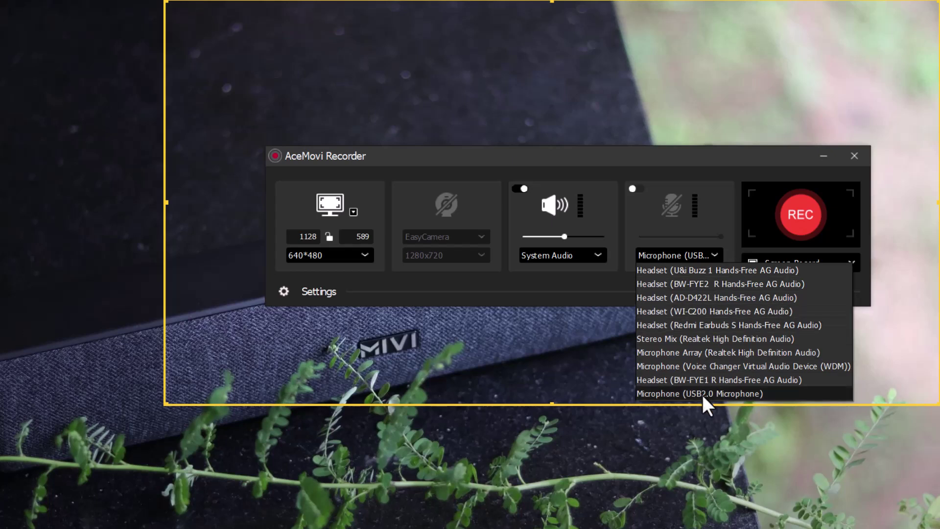
pyautogui.click(589, 278)
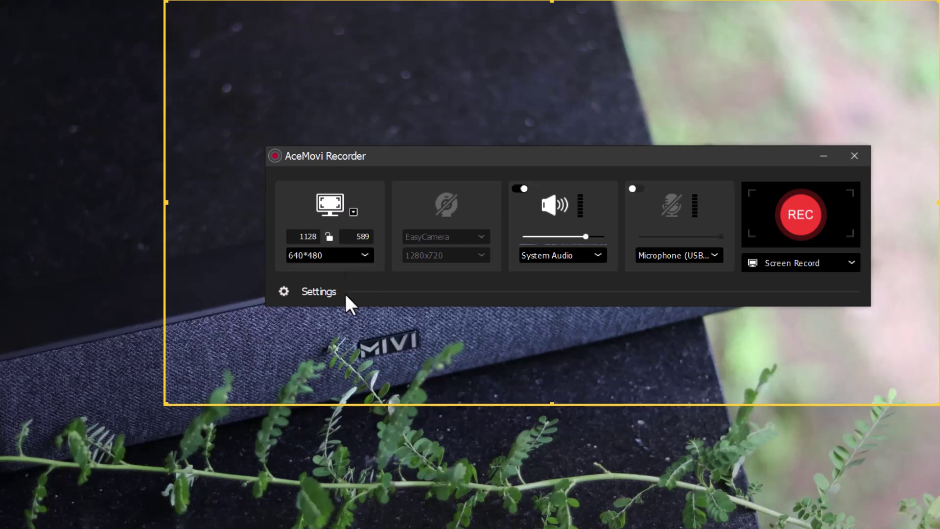
pyautogui.click(289, 291)
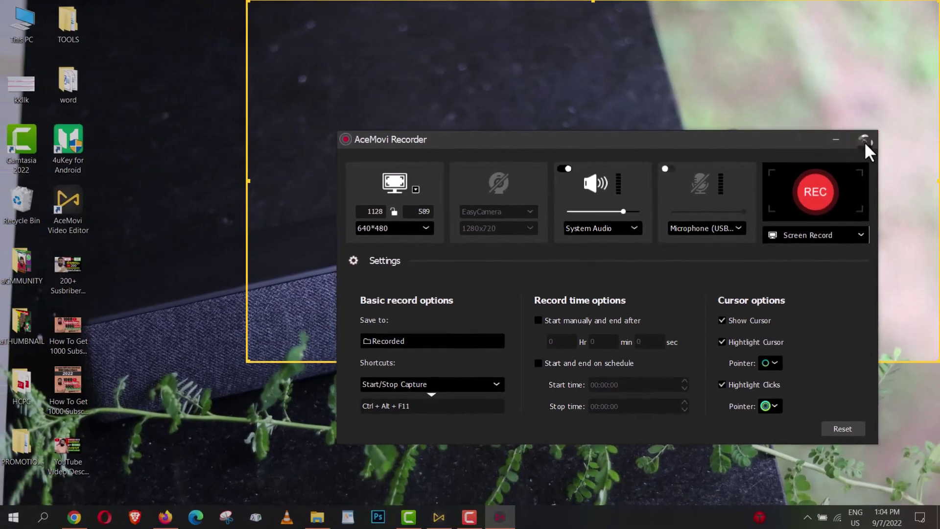
pyautogui.click(864, 141)
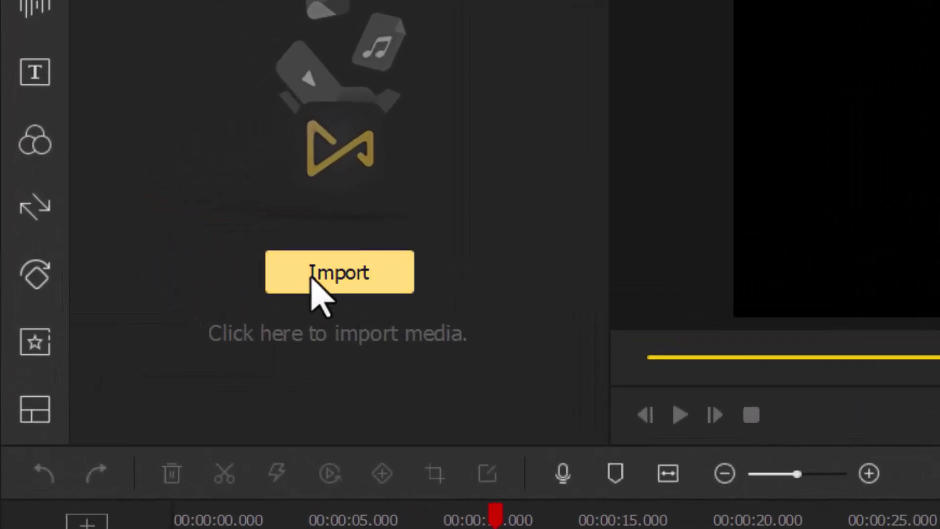
# Import the dairy-cattle, 14-business-meeting and aerial-forest-glade videos from FREE FUTAGE and the chilli-1437775_1280 image from FREE IMAGE.
pyautogui.click(313, 277)
pyautogui.click(530, 160)
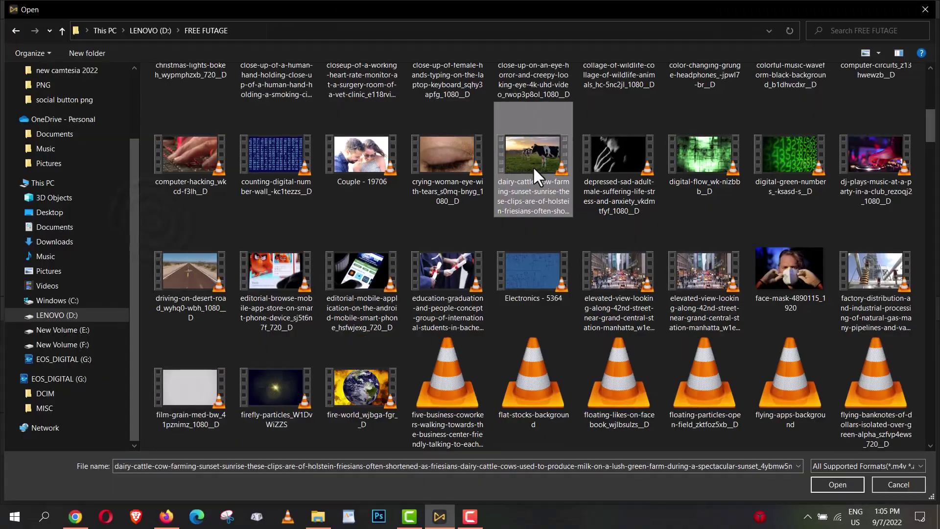
pyautogui.scroll(5, 565, 224)
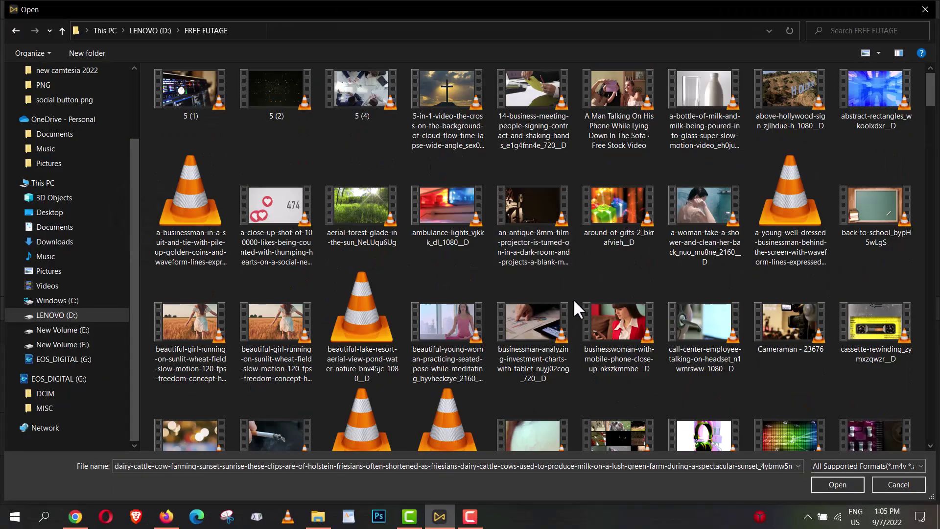
pyautogui.press('Return')
pyautogui.doubleClick(149, 164)
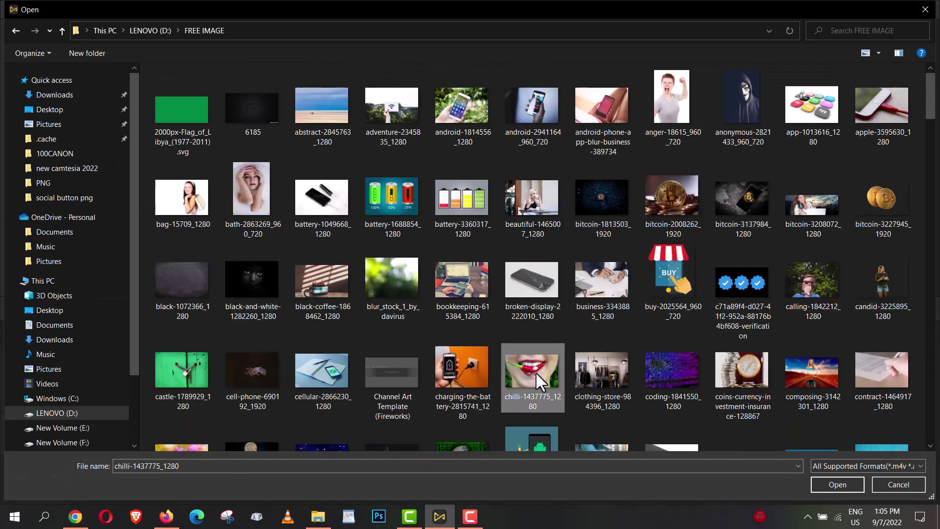
pyautogui.doubleClick(535, 371)
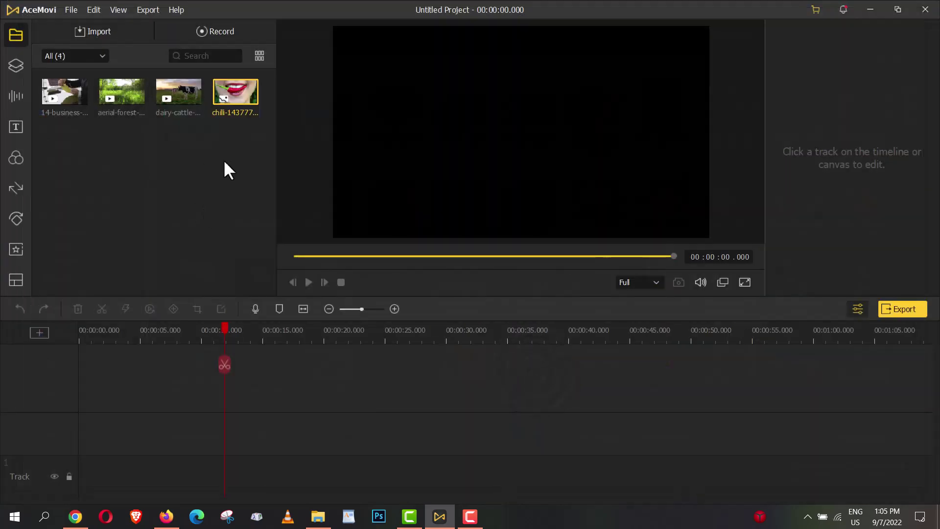
# Place the 14-business-meeting clip at the start of track 2 and move the playhead to 00:00:05.750.
pyautogui.moveTo(224, 365); pyautogui.dragTo(112, 361)
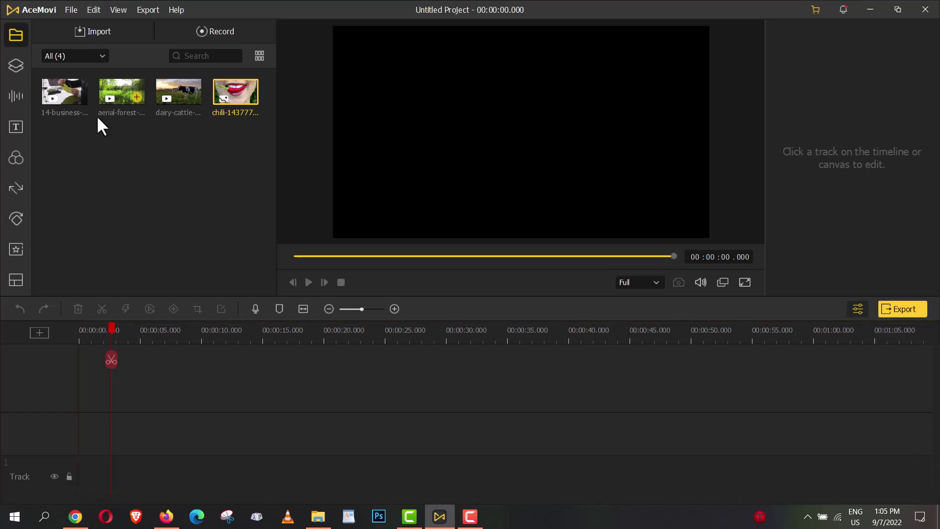
pyautogui.moveTo(65, 98); pyautogui.dragTo(81, 402)
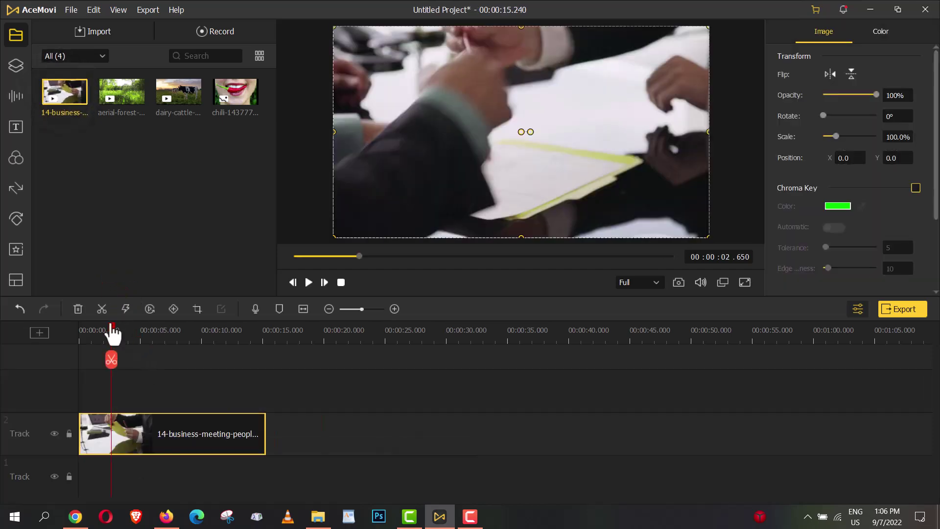
pyautogui.moveTo(113, 326); pyautogui.dragTo(149, 327)
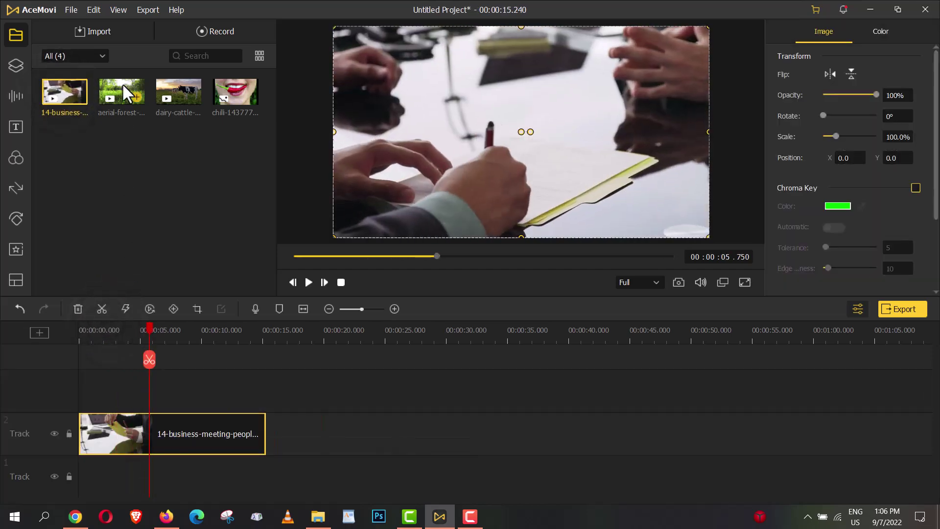
# Add the aerial-forest-glade and dairy-cattle clips to track 2, one after another behind the business meeting clip.
pyautogui.click(123, 88)
pyautogui.moveTo(195, 175); pyautogui.dragTo(265, 434)
pyautogui.moveTo(177, 100); pyautogui.dragTo(618, 448)
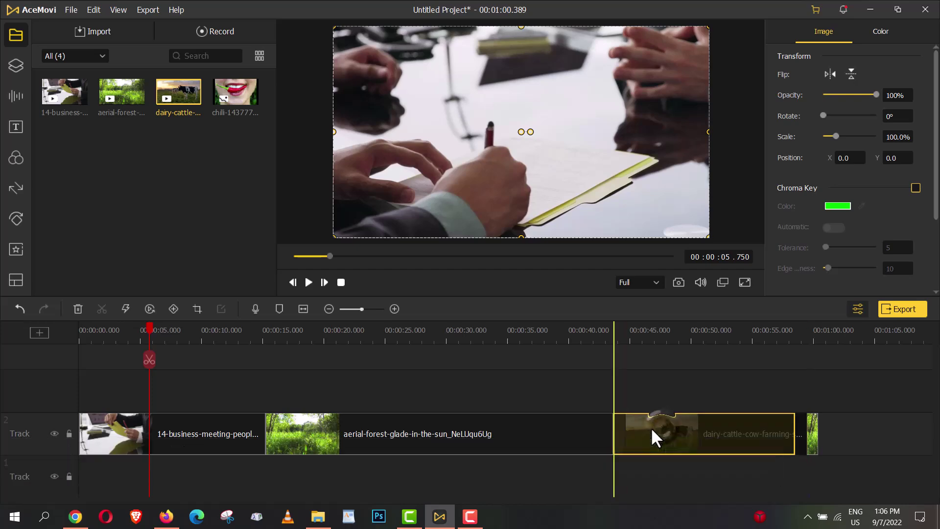
# Add two more empty tracks to the timeline.
pyautogui.click(313, 391)
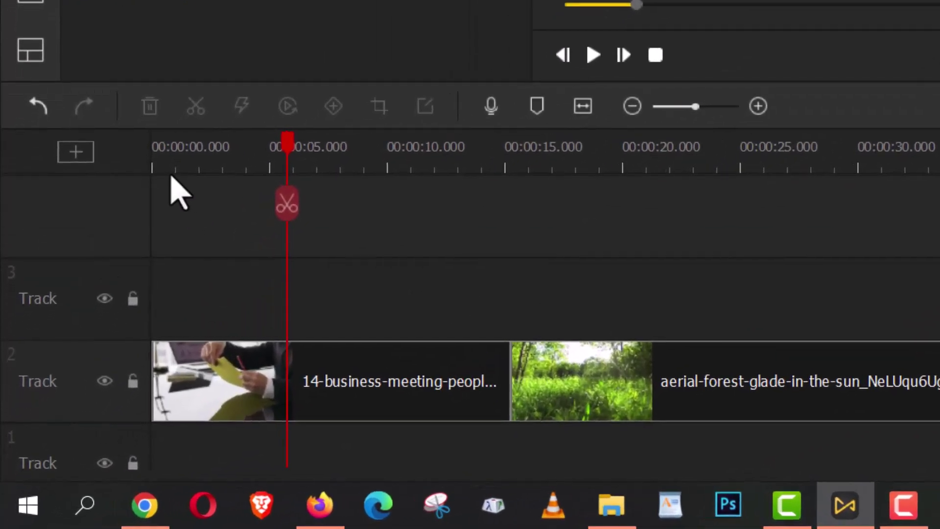
pyautogui.click(74, 156)
pyautogui.click(74, 161)
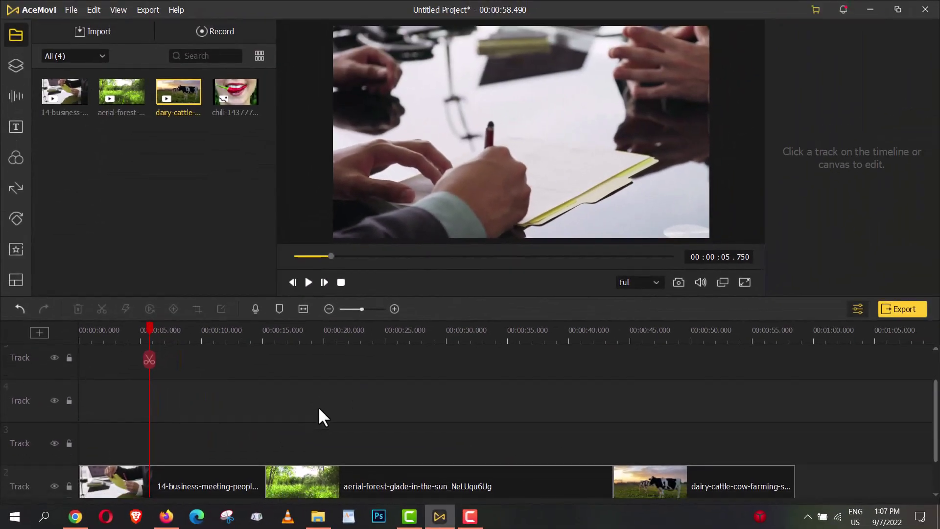
# Place another copy of the aerial-forest-glade clip at the start of track 3 and delete it again.
pyautogui.scroll(-1, 320, 406)
pyautogui.moveTo(129, 78)
pyautogui.moveTo(121, 97); pyautogui.dragTo(94, 429)
pyautogui.click(78, 309)
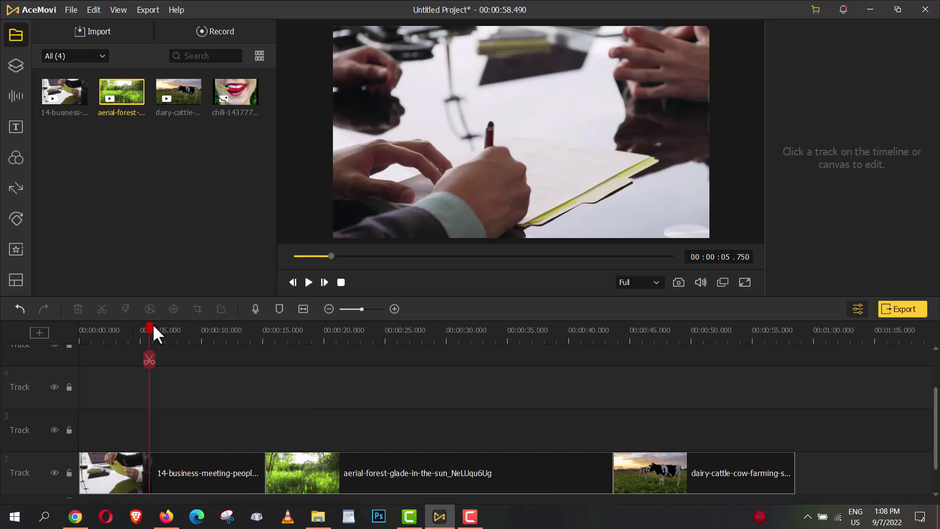
# Split the 14-business-meeting clip at about 00:00:07.450 and move its second part up to track 3.
pyautogui.click(224, 474)
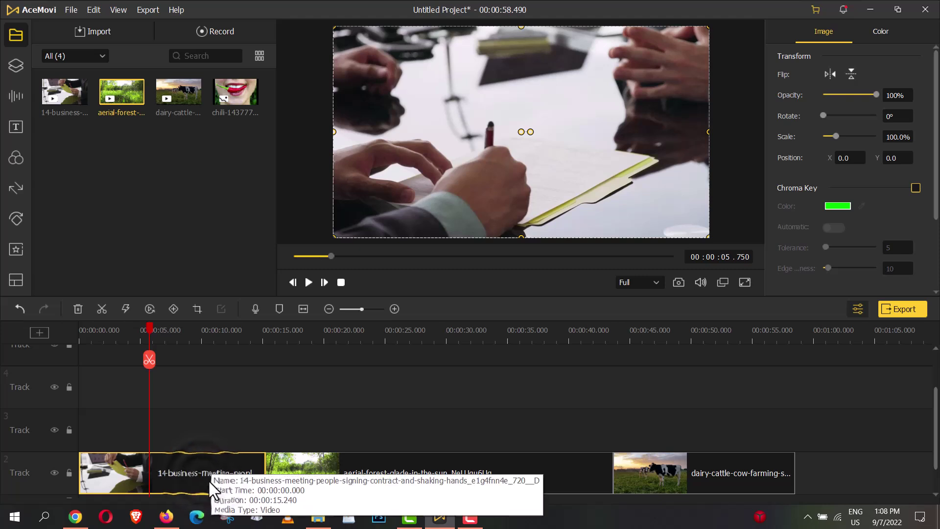
pyautogui.moveTo(149, 357); pyautogui.dragTo(167, 369)
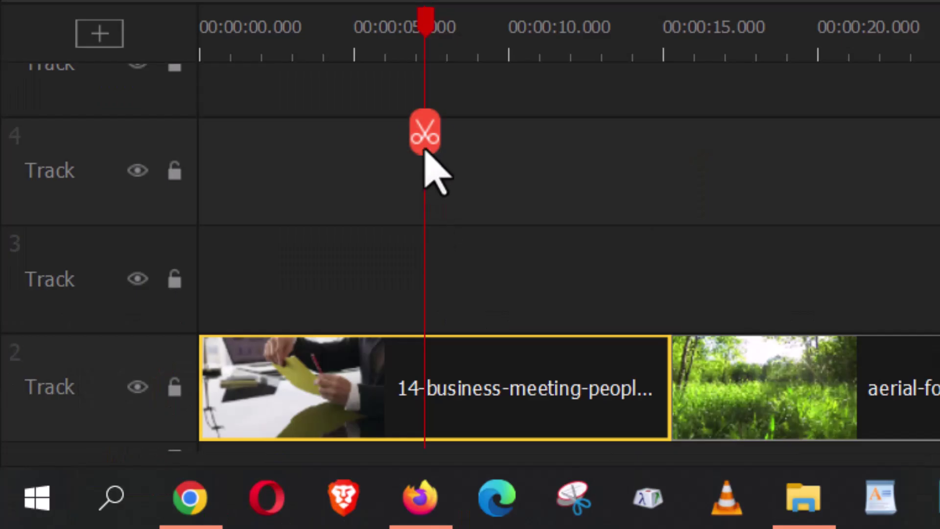
pyautogui.moveTo(424, 150); pyautogui.dragTo(429, 148)
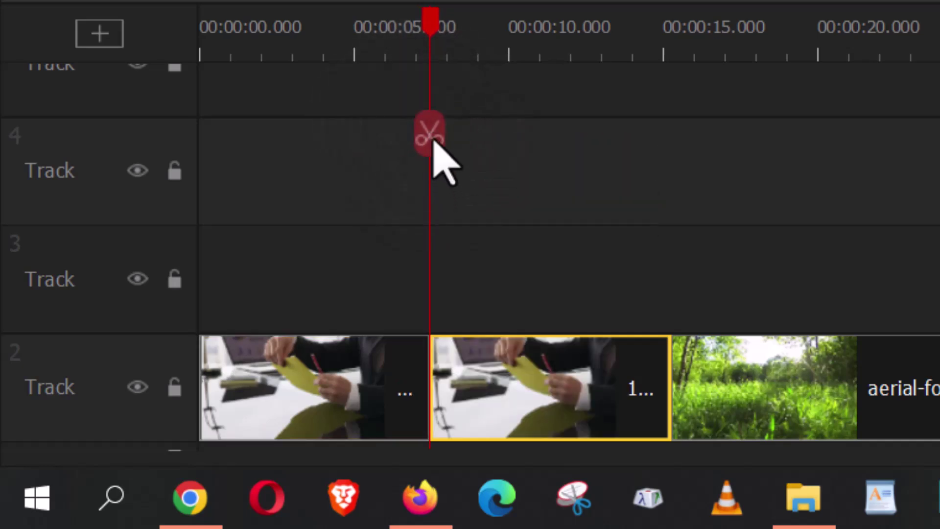
pyautogui.click(507, 399)
pyautogui.moveTo(506, 399); pyautogui.dragTo(513, 377)
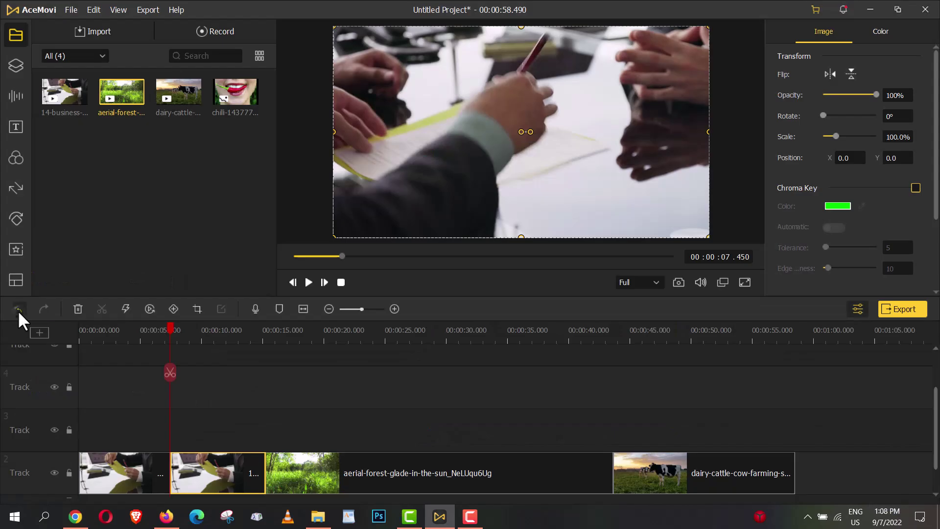
# Undo the moves and the split so that the 14-business-meeting clip is whole on track 2.
pyautogui.click(18, 310)
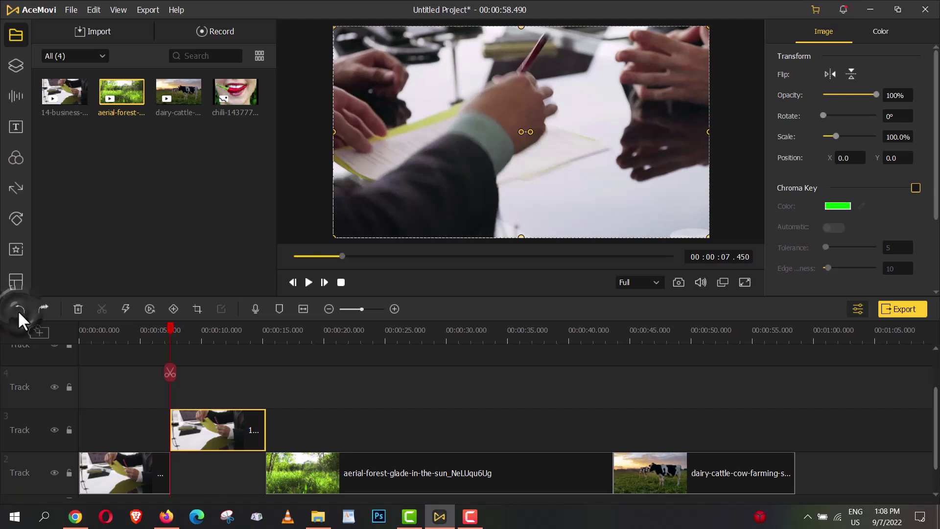
pyautogui.click(18, 307)
pyautogui.click(18, 307)
pyautogui.click(19, 307)
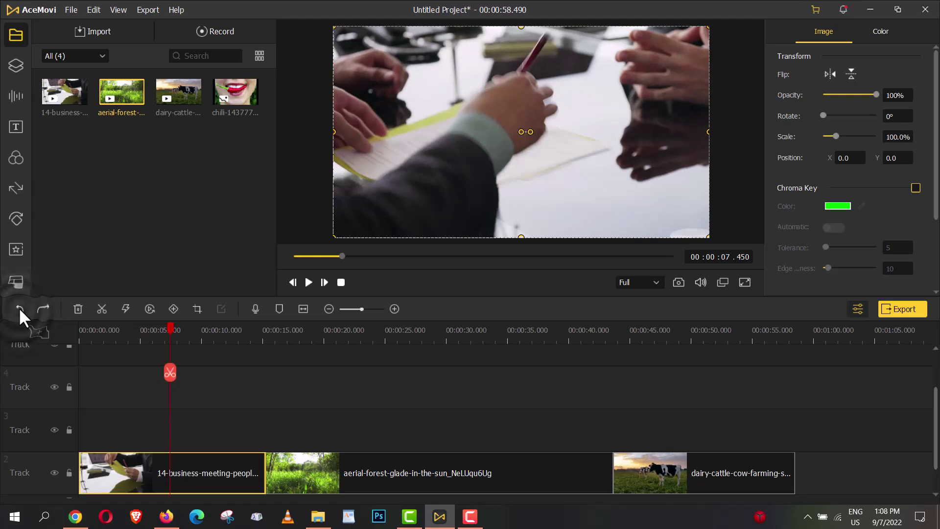
# Delete the 14-business-meeting clip from track 2 and undo the deletion.
pyautogui.click(78, 309)
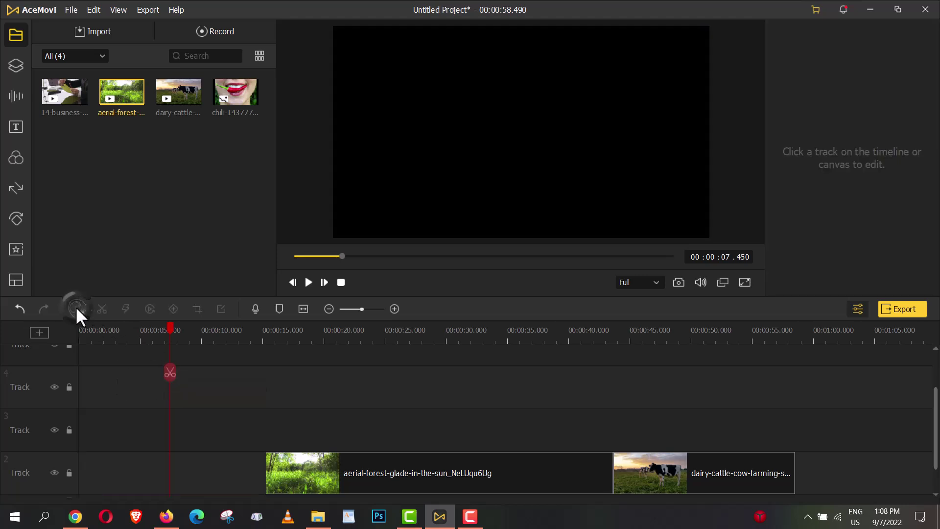
pyautogui.click(19, 307)
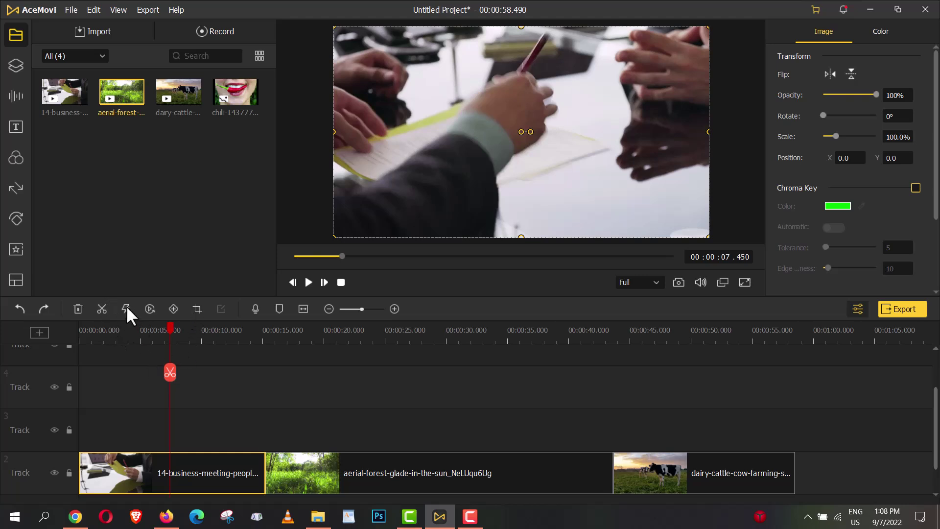
# Try a custom speed of about 49.41x on the 14-business-meeting clip, and undo the speed change after a preview.
pyautogui.click(125, 308)
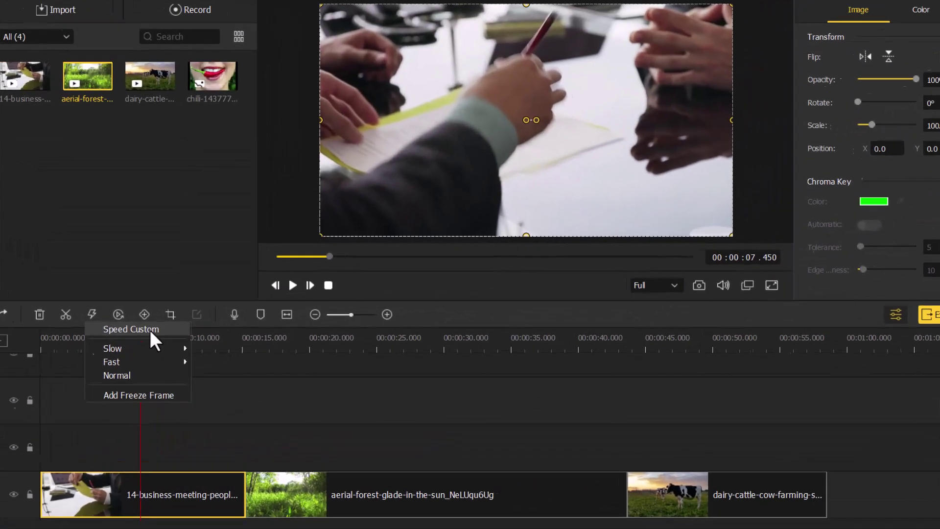
pyautogui.click(385, 36)
pyautogui.moveTo(478, 235); pyautogui.dragTo(549, 262)
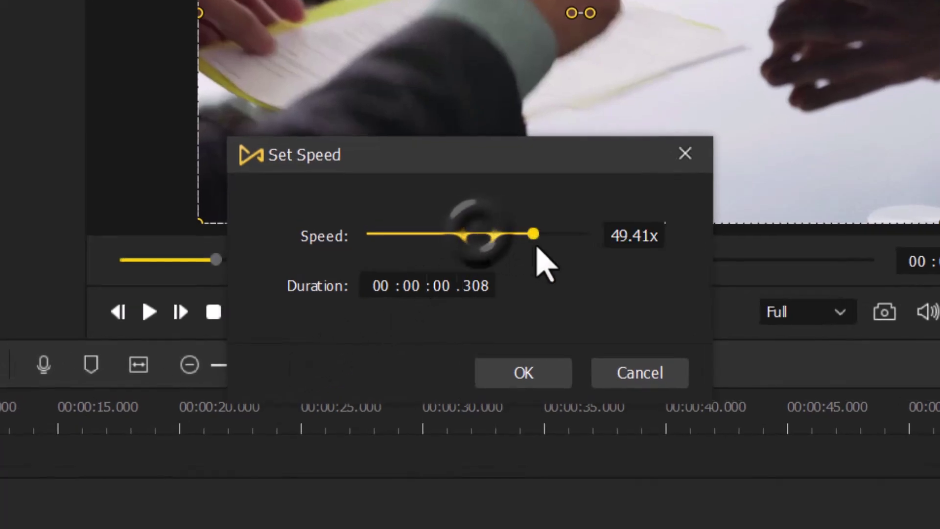
pyautogui.click(563, 363)
pyautogui.moveTo(115, 342); pyautogui.dragTo(80, 344)
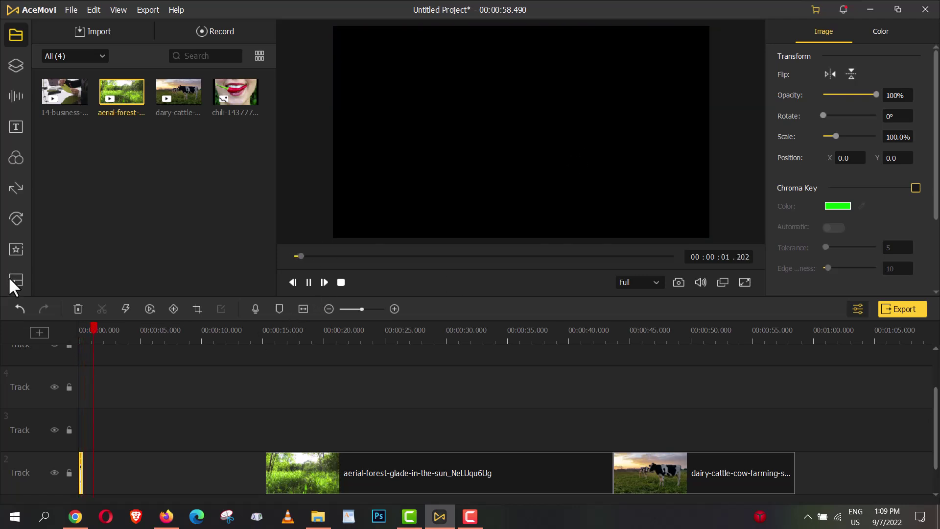
pyautogui.click(20, 309)
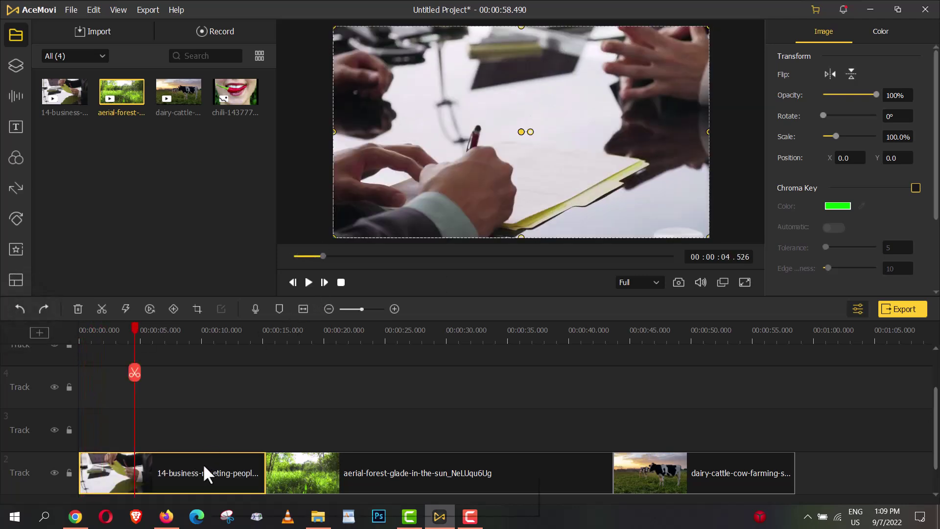
# Reverse the playback of the 14-business-meeting clip.
pyautogui.click(142, 331)
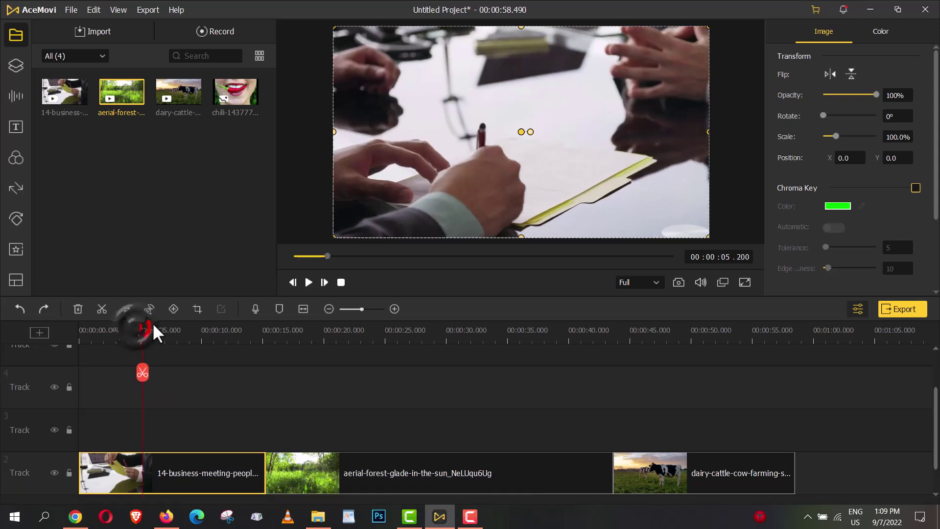
pyautogui.click(150, 308)
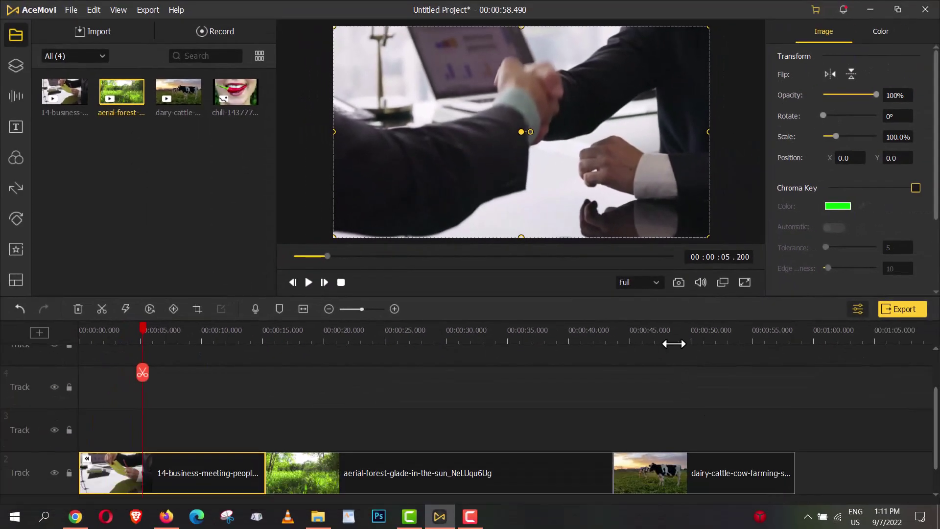
# Try cropping the dairy-cattle clip to an area of about 1434 × 806 around the cows, keeping the Original Display aspect ratio.
pyautogui.click(672, 330)
pyautogui.click(679, 474)
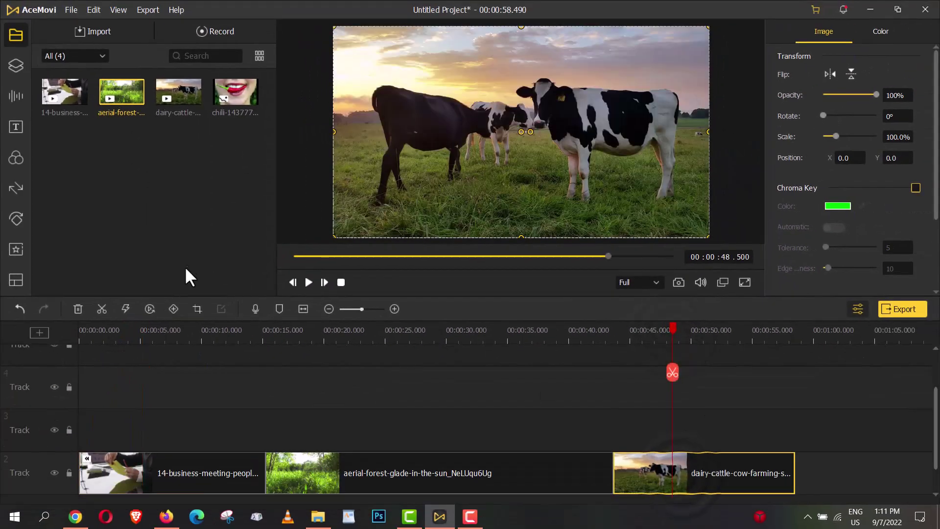
pyautogui.click(197, 309)
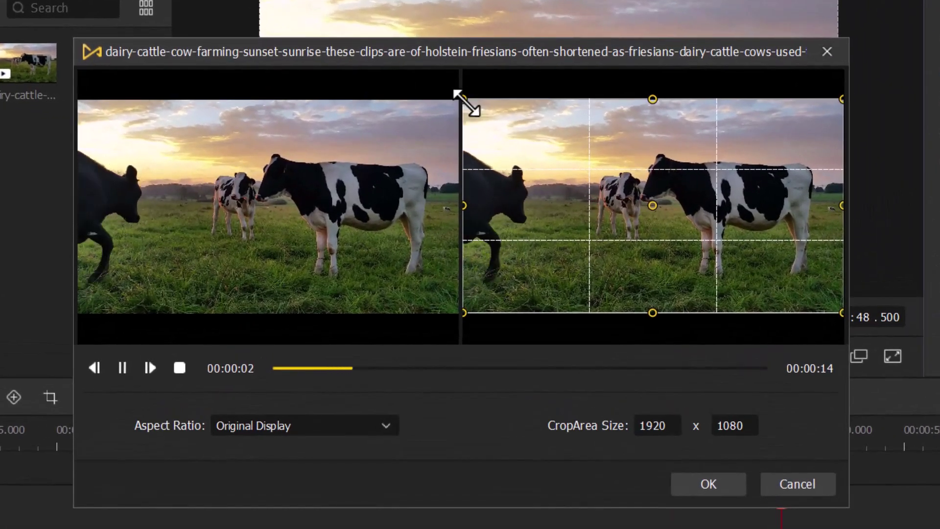
pyautogui.moveTo(463, 100); pyautogui.dragTo(507, 124)
pyautogui.moveTo(842, 313); pyautogui.dragTo(814, 295)
pyautogui.moveTo(657, 297); pyautogui.dragTo(703, 256)
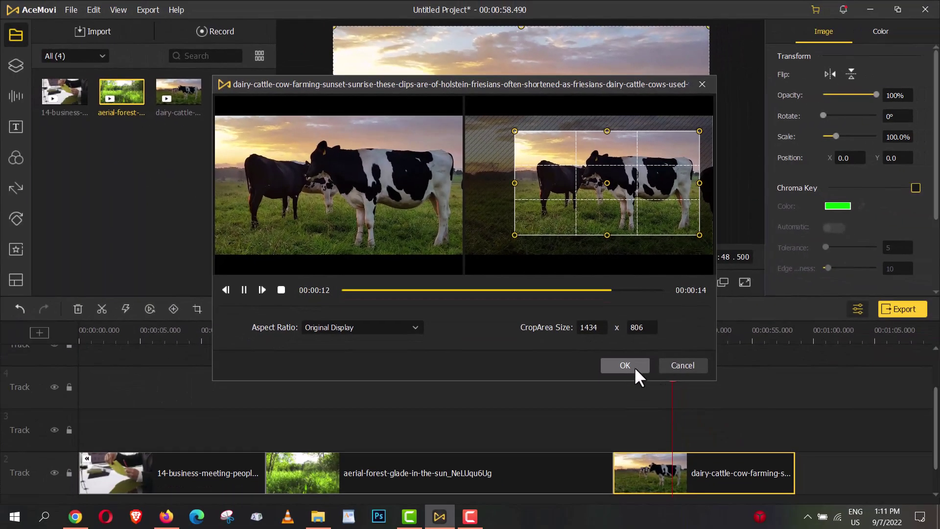
pyautogui.click(725, 417)
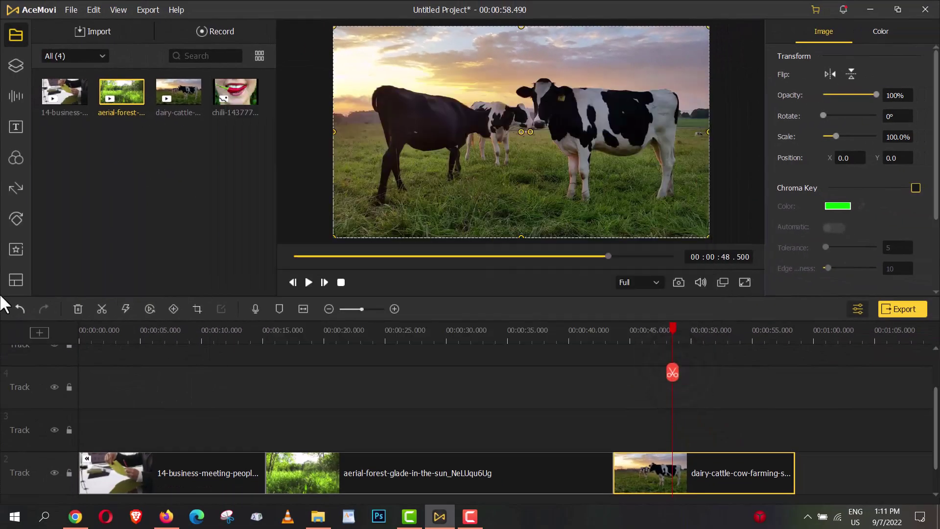
# Add the Five-pointed star sticker to track 3 above the 14-business-meeting clip at about 4 s, and shrink it on the canvas.
pyautogui.click(638, 390)
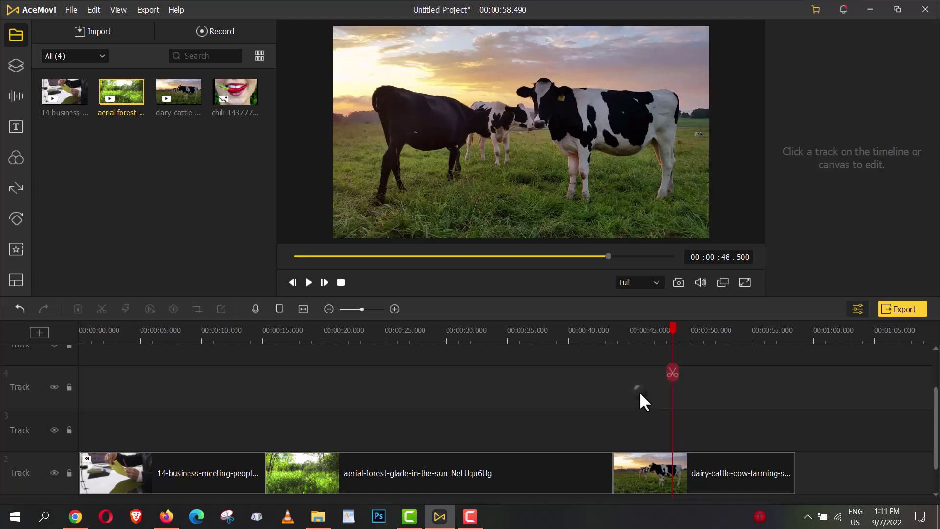
pyautogui.click(158, 334)
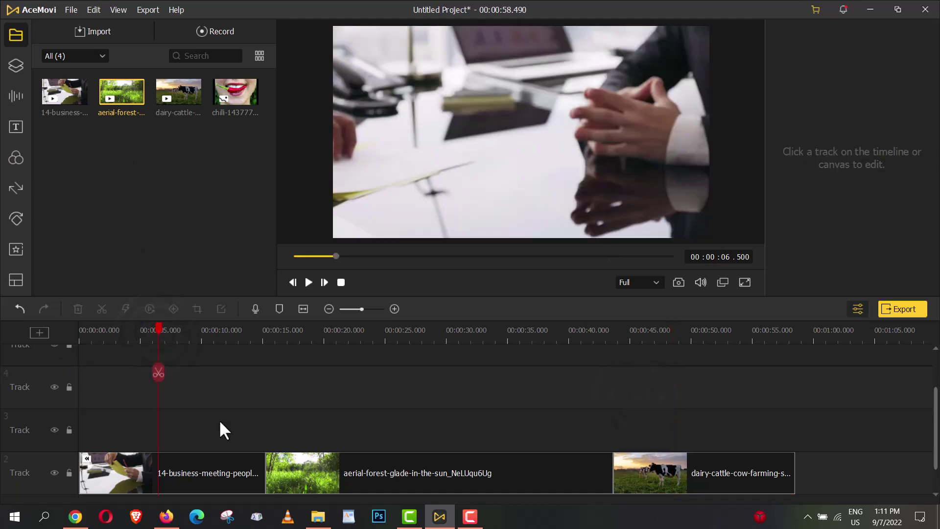
pyautogui.click(17, 68)
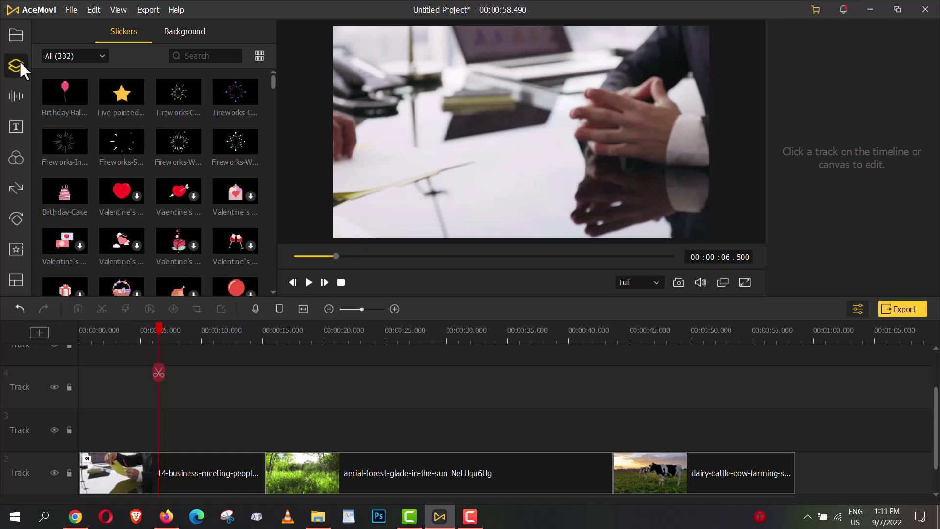
pyautogui.moveTo(133, 93)
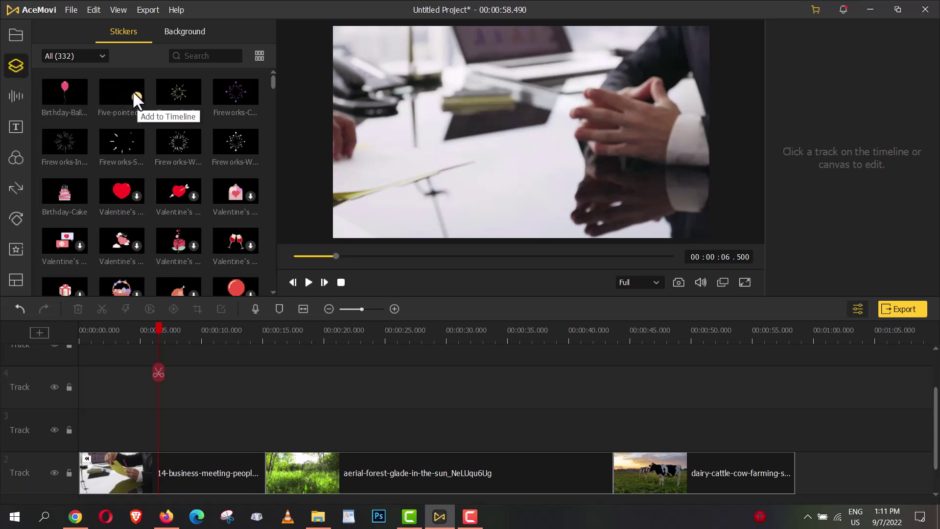
pyautogui.click(176, 31)
pyautogui.click(124, 31)
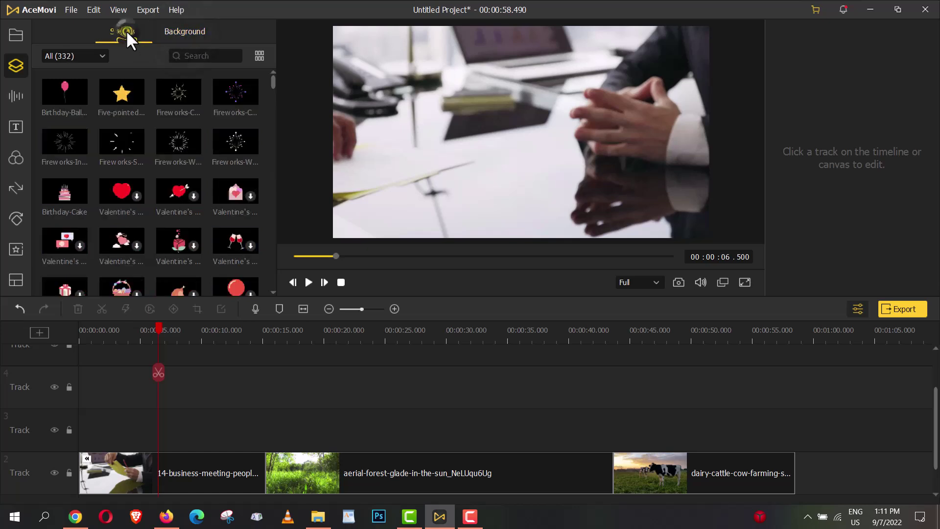
pyautogui.moveTo(126, 98)
pyautogui.moveTo(120, 90); pyautogui.dragTo(131, 450)
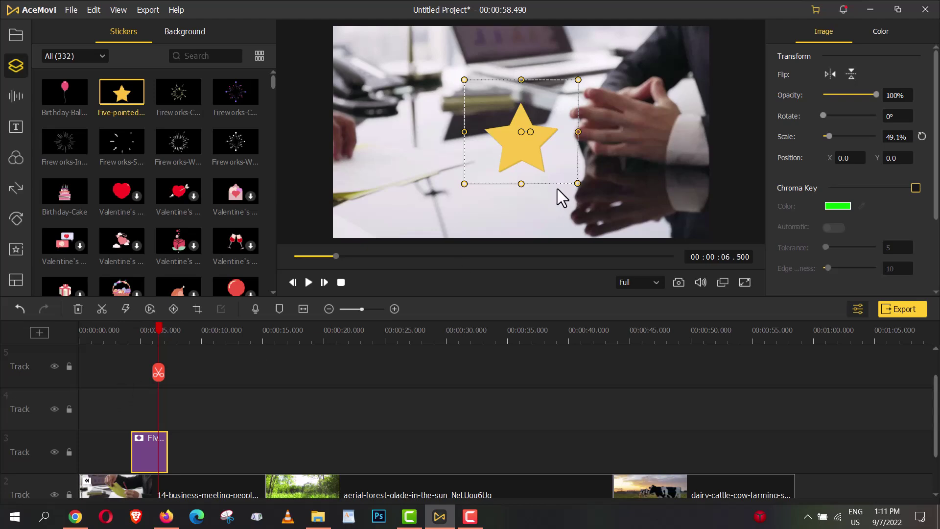
pyautogui.moveTo(578, 184); pyautogui.dragTo(563, 168)
pyautogui.click(307, 283)
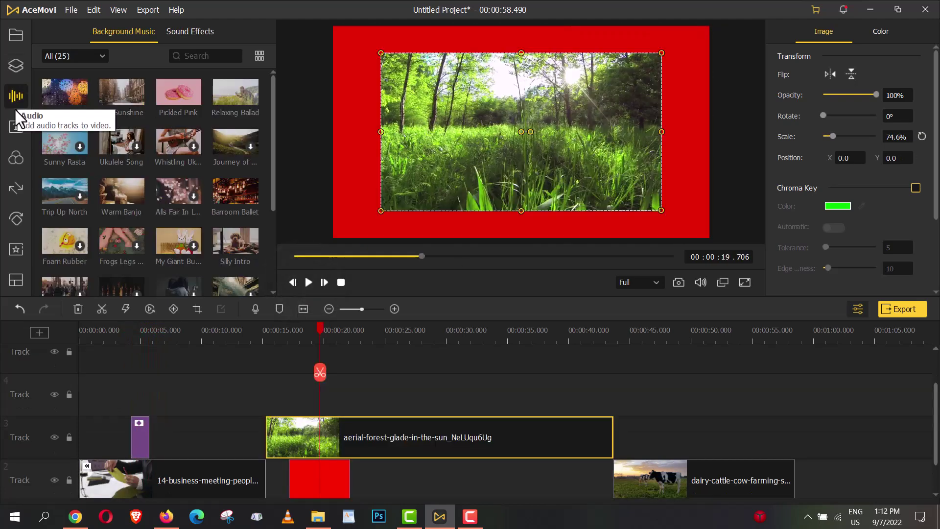
# Add the Advertime background music to track 4, aligned with the start of the aerial-forest clip, and preview it.
pyautogui.moveTo(81, 92); pyautogui.dragTo(271, 409)
pyautogui.click(308, 282)
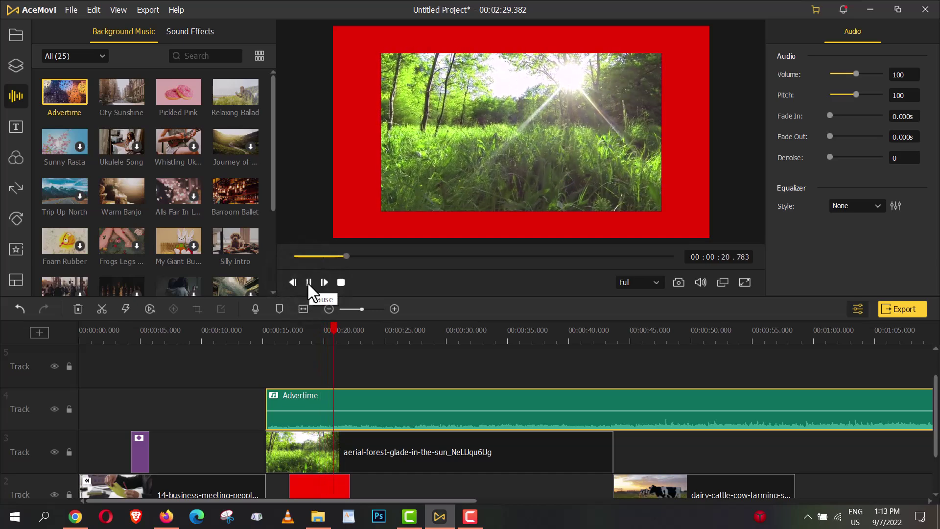
pyautogui.click(307, 282)
# Audition the Body and Explosion sound effects, and delete the Advertime music from track 4.
pyautogui.click(189, 31)
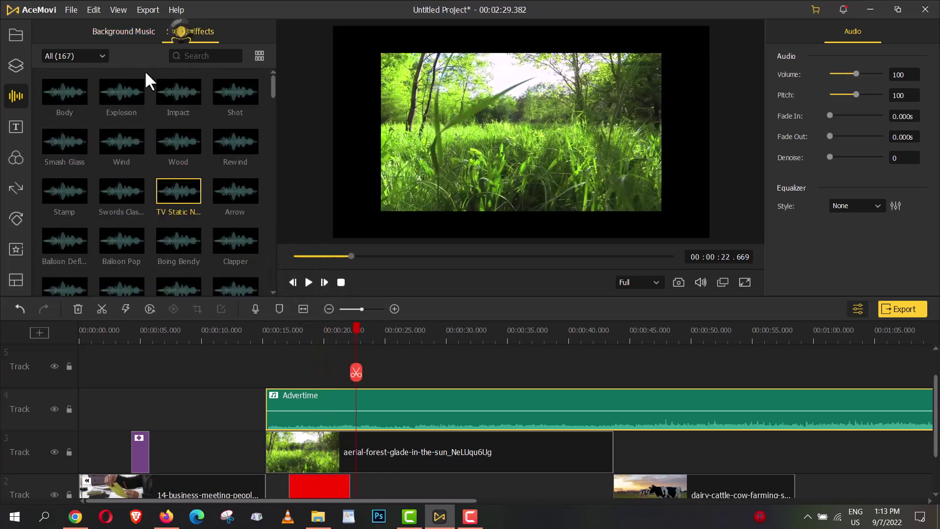
pyautogui.click(63, 92)
pyautogui.click(116, 91)
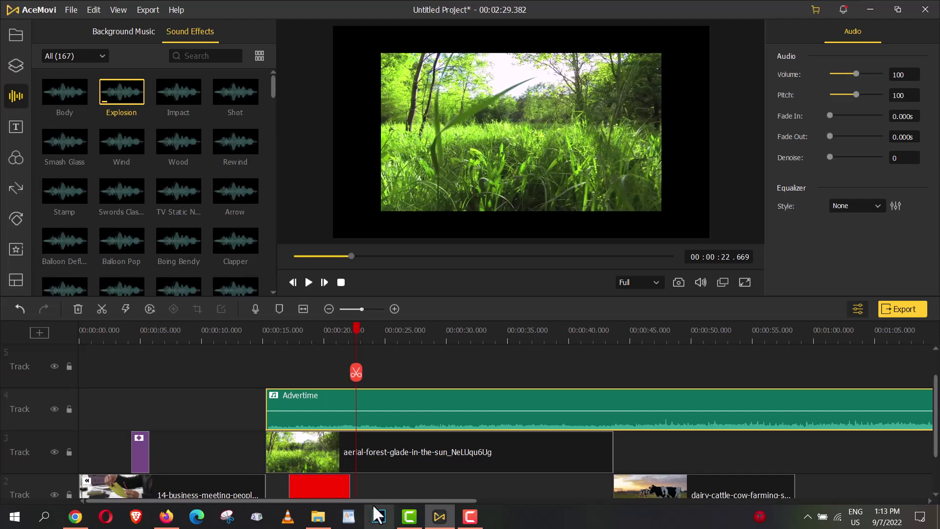
pyautogui.click(80, 307)
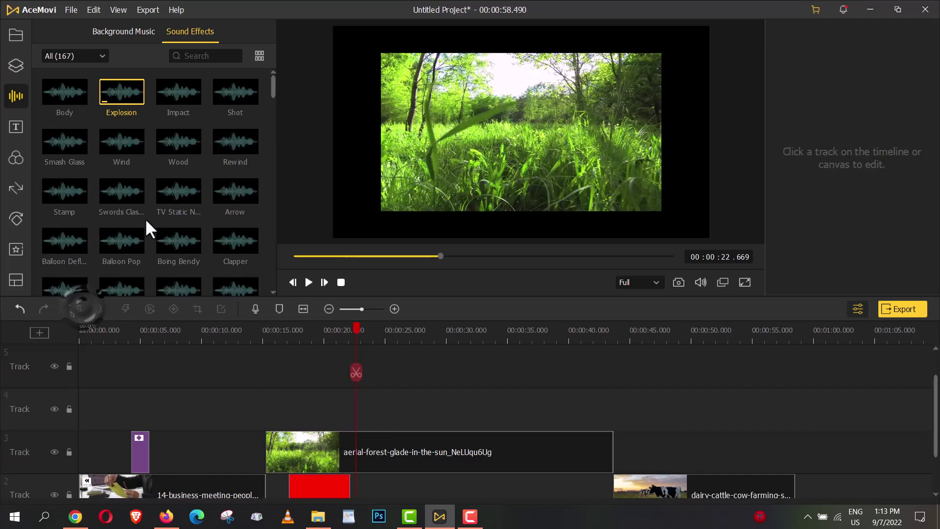
# Download the Title 9 text template, place it on track 4 above the aerial-forest clip at about 21 s, and preview it.
pyautogui.click(15, 126)
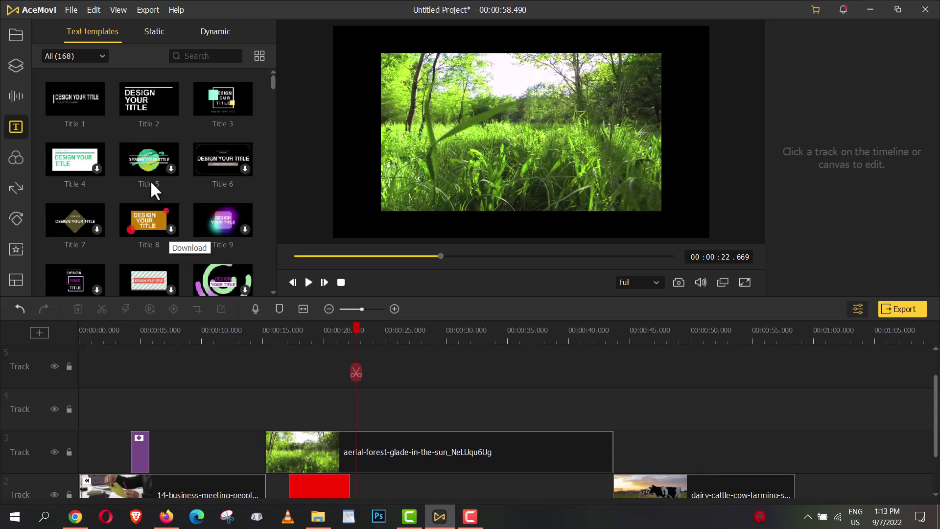
pyautogui.scroll(-1, 161, 203)
pyautogui.scroll(-1, 219, 201)
pyautogui.click(218, 200)
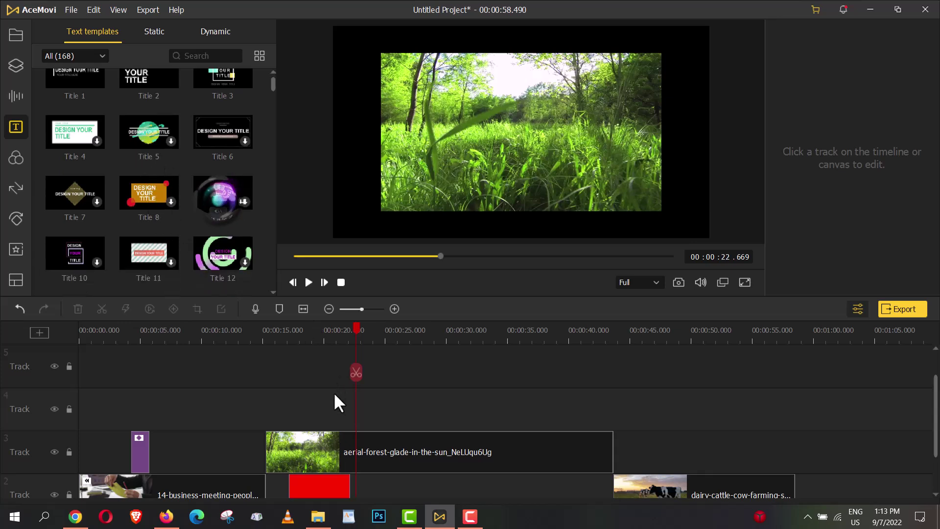
pyautogui.click(245, 202)
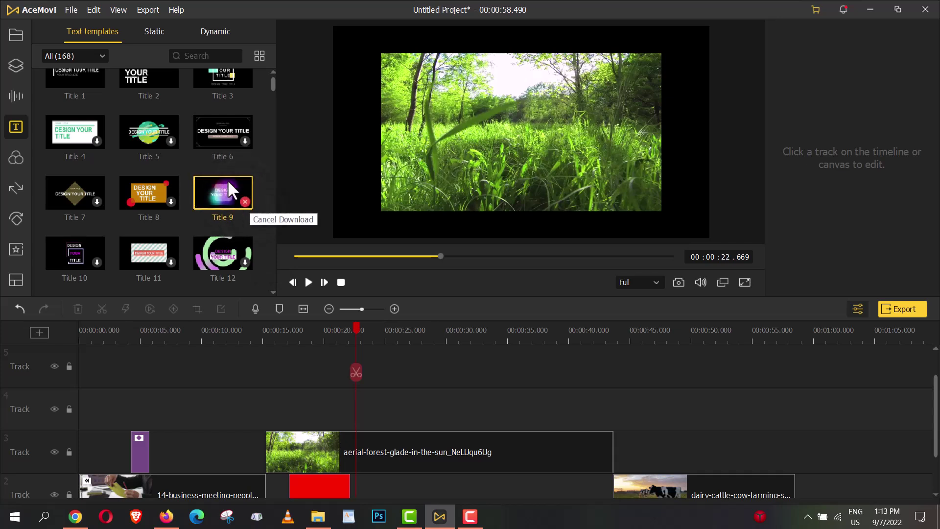
pyautogui.moveTo(210, 183); pyautogui.dragTo(337, 416)
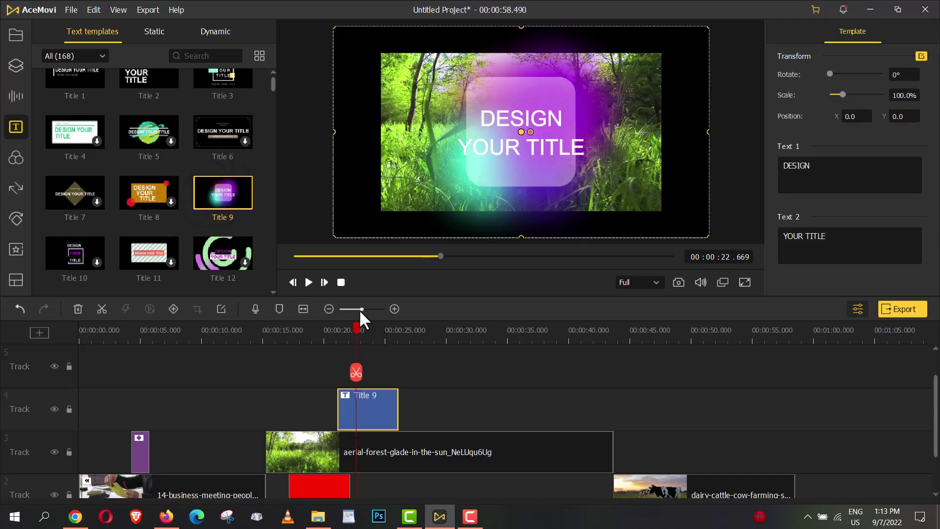
pyautogui.click(308, 282)
pyautogui.click(310, 283)
# Replace the two text lines of the Title 9 clip with the person's first and last name, and preview the title.
pyautogui.doubleClick(851, 162)
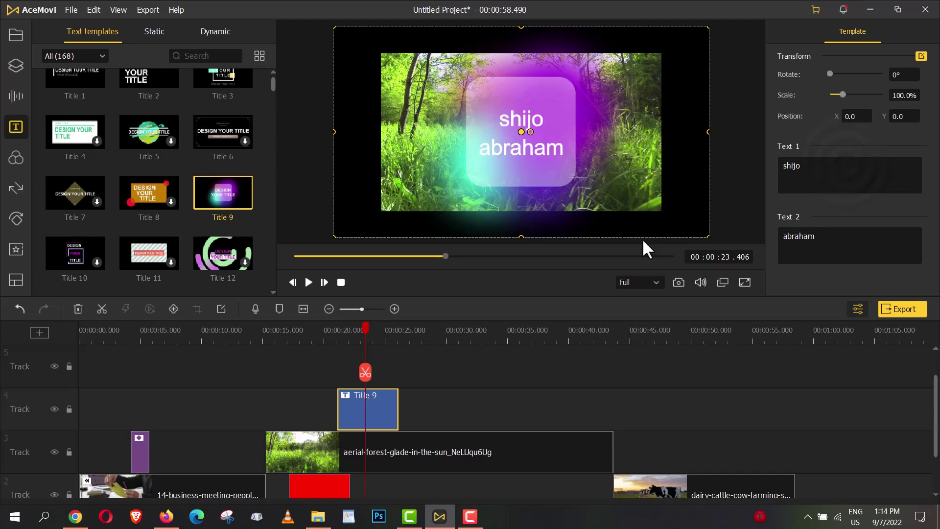
pyautogui.click(321, 330)
pyautogui.click(306, 280)
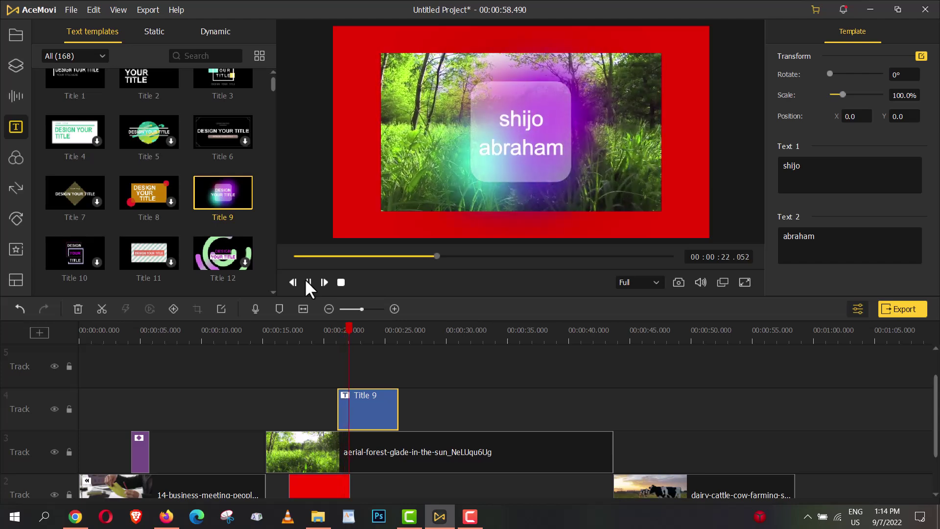
pyautogui.click(308, 282)
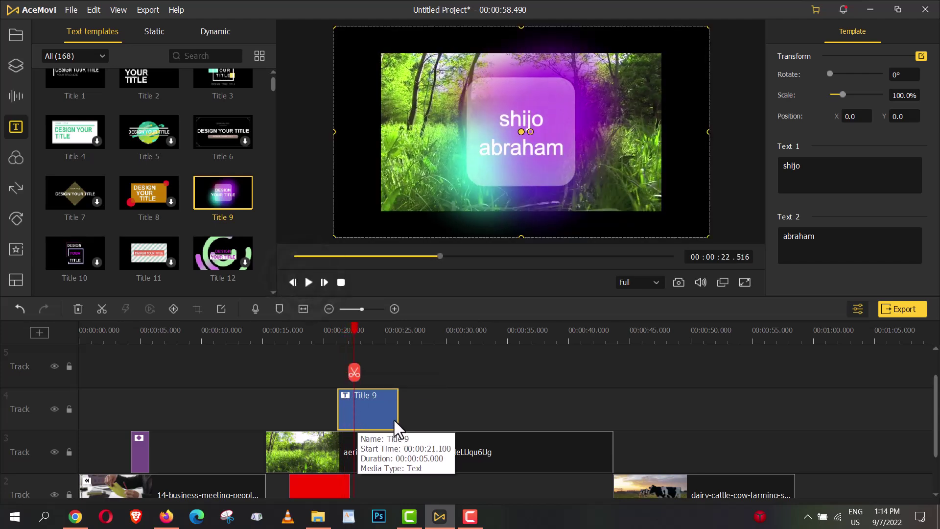
# Shorten the Title 9 clip so it ends at about 22.5 s, and preview the result.
pyautogui.moveTo(397, 419); pyautogui.dragTo(354, 411)
pyautogui.click(333, 328)
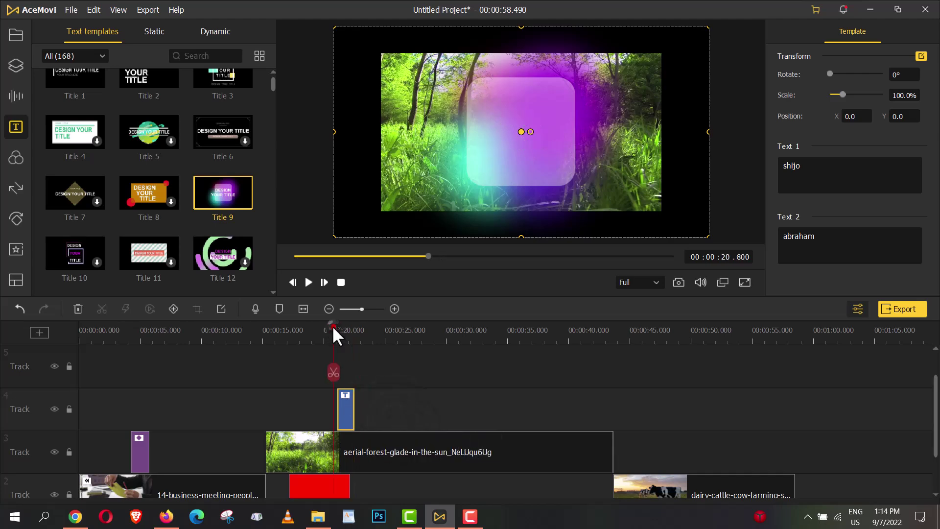
pyautogui.click(308, 281)
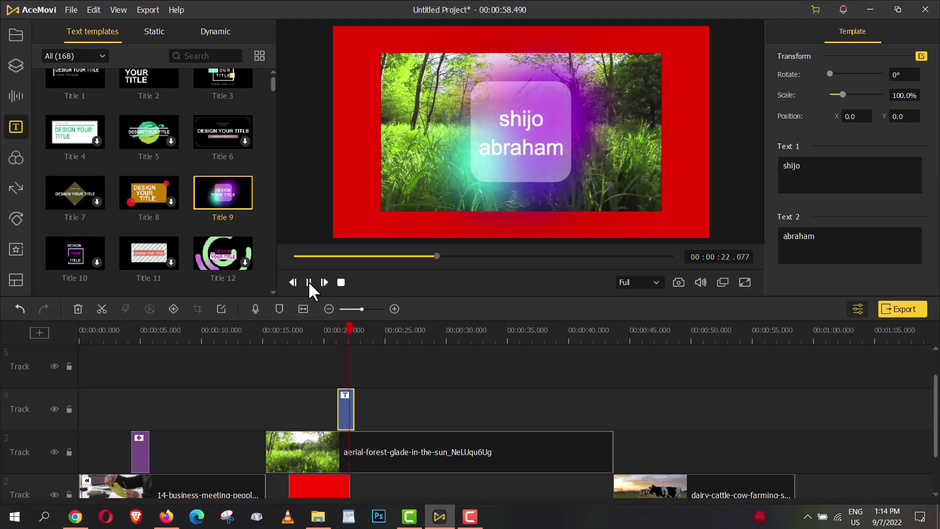
pyautogui.click(308, 282)
# Place the Aibao filter on track 3 above the dairy-cattle clip.
pyautogui.click(16, 157)
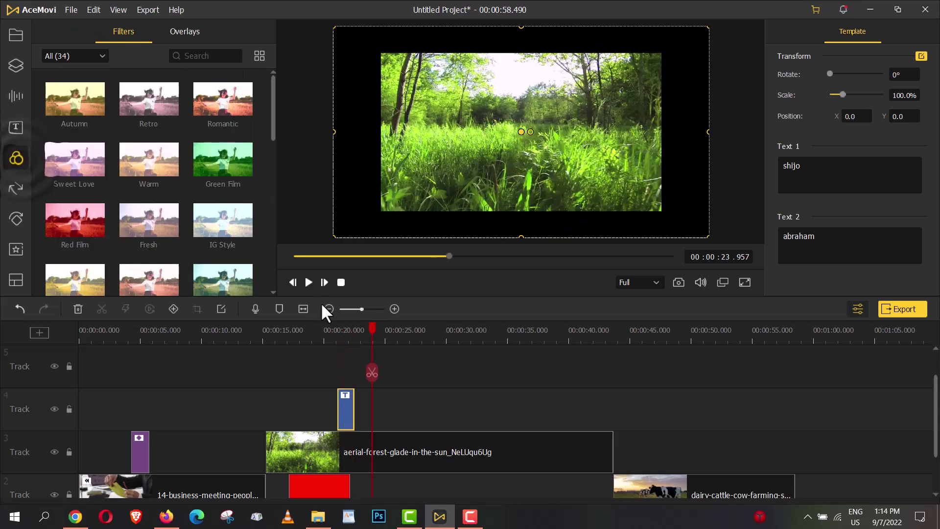
pyautogui.scroll(-2, 543, 401)
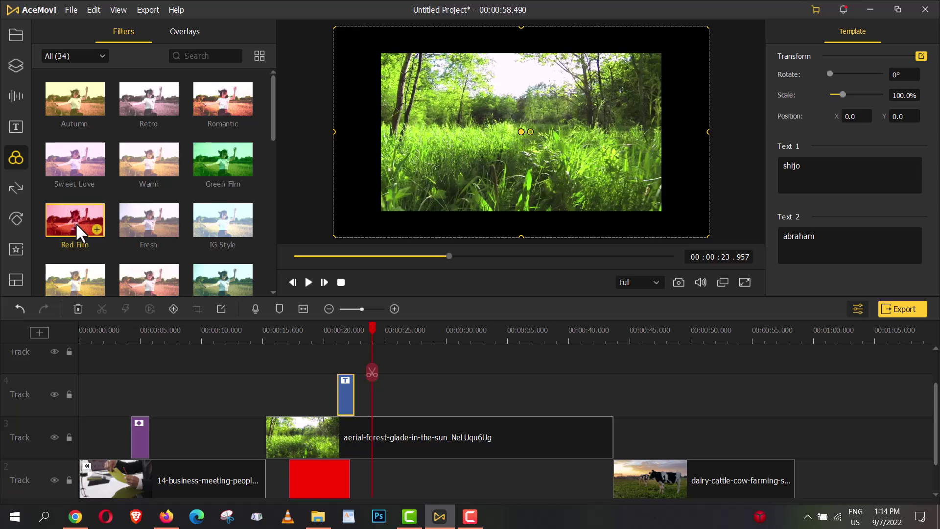
pyautogui.scroll(-3, 113, 220)
pyautogui.moveTo(151, 219); pyautogui.dragTo(656, 461)
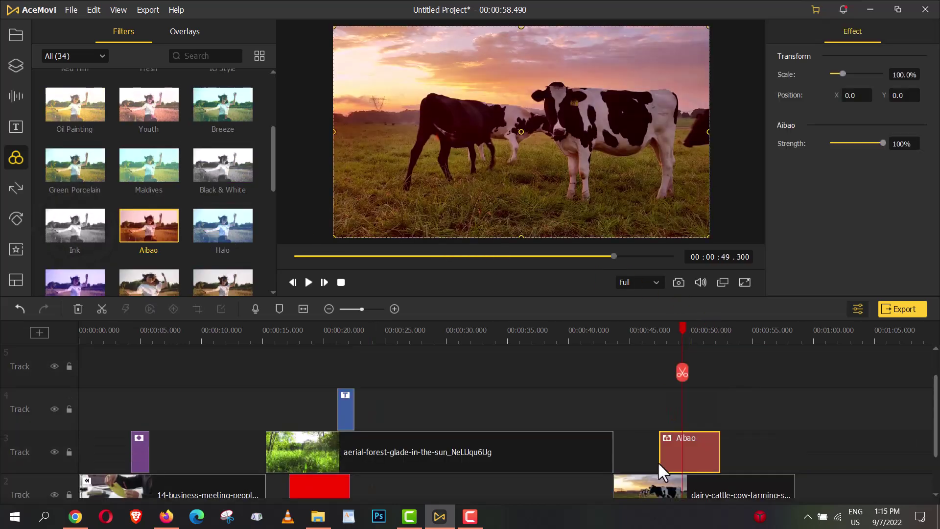
# Place the Mist filter directly after the Aibao filter on track 3, and scrub through the filtered section.
pyautogui.scroll(-1, 147, 221)
pyautogui.moveTo(74, 257); pyautogui.dragTo(719, 455)
pyautogui.click(742, 326)
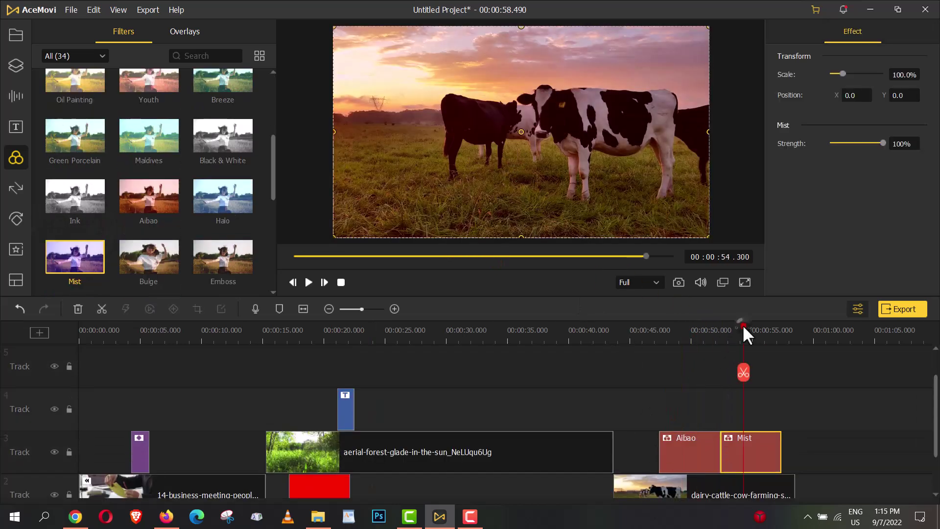
pyautogui.click(743, 331)
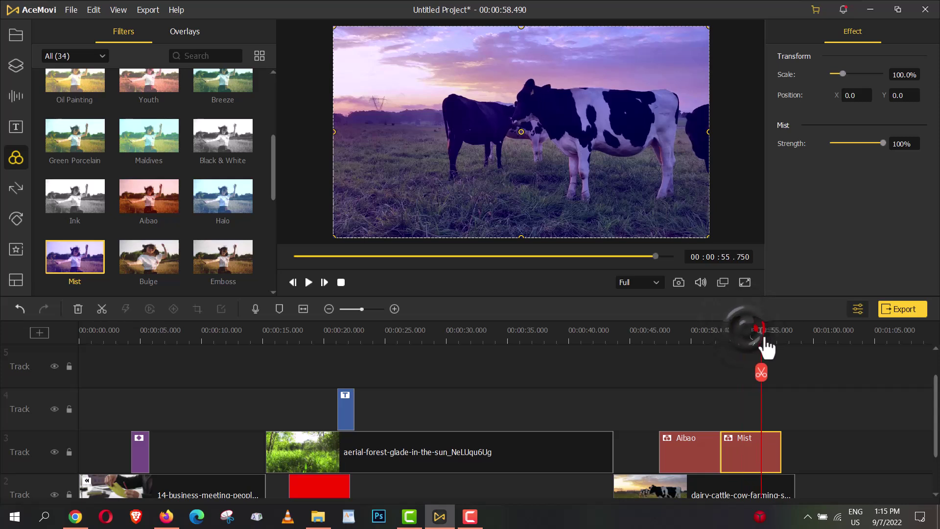
pyautogui.moveTo(747, 348); pyautogui.dragTo(639, 370)
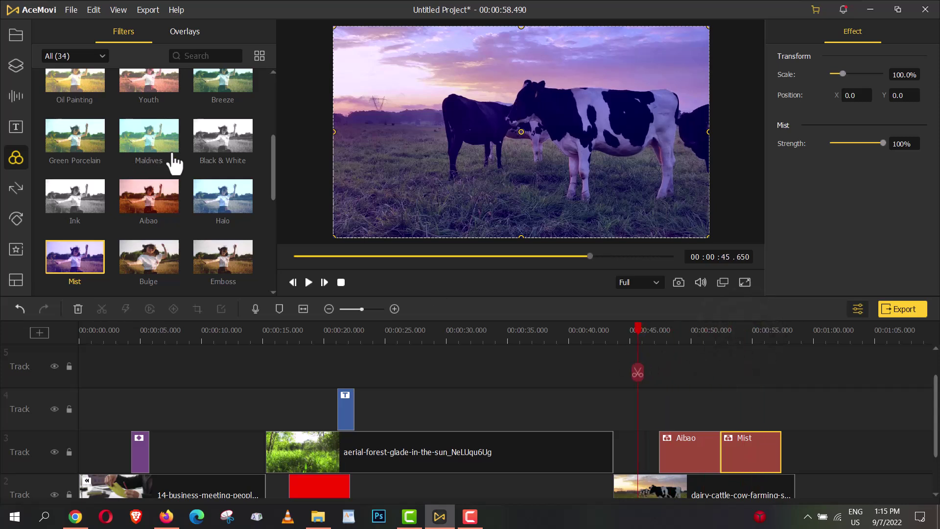
# Place the Youth filter on track 4 at the start of the dairy-cattle clip, and set its scale to 55%.
pyautogui.scroll(1, 148, 203)
pyautogui.moveTo(149, 112); pyautogui.dragTo(616, 397)
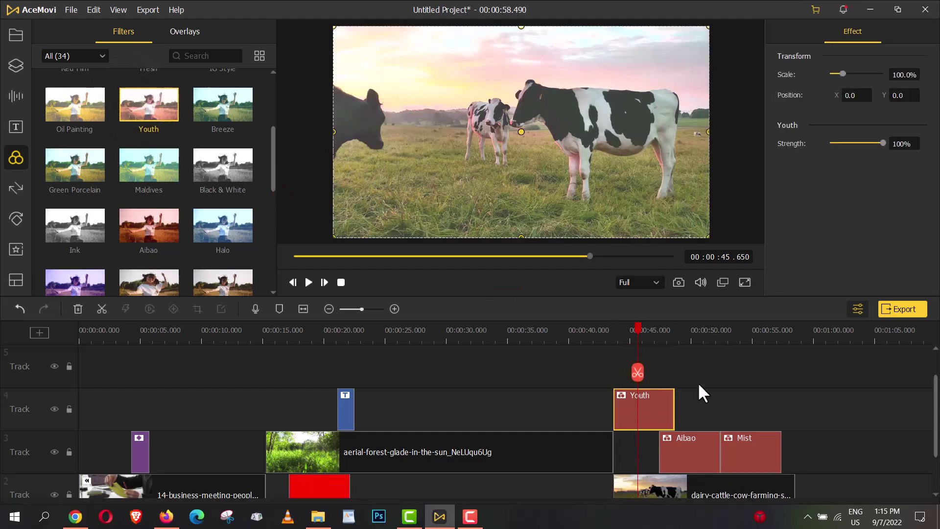
pyautogui.moveTo(878, 139)
pyautogui.mouseDown()
pyautogui.moveTo(864, 140)
pyautogui.moveTo(883, 143)
pyautogui.mouseUp()
pyautogui.moveTo(843, 73)
pyautogui.mouseDown()
pyautogui.moveTo(857, 73)
pyautogui.moveTo(832, 75)
pyautogui.moveTo(859, 74)
pyautogui.moveTo(836, 76)
pyautogui.mouseUp()
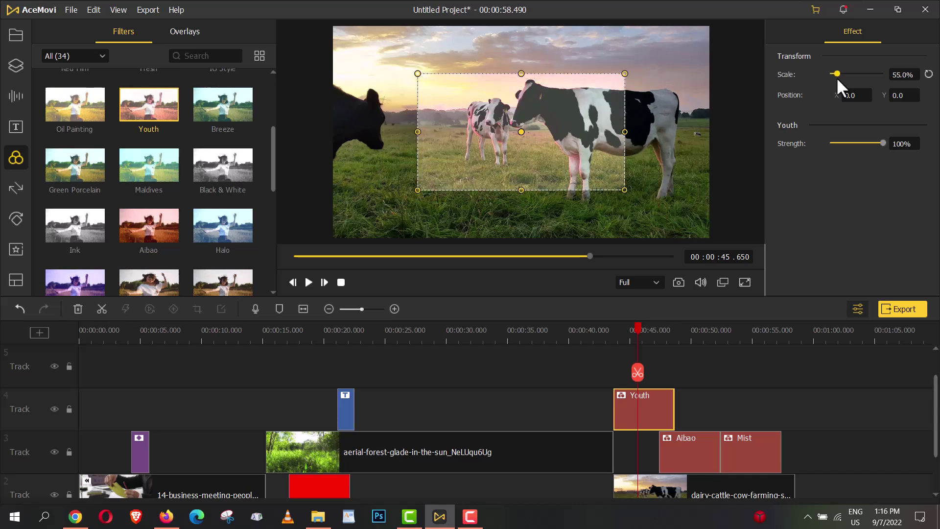
pyautogui.click(625, 335)
pyautogui.click(711, 392)
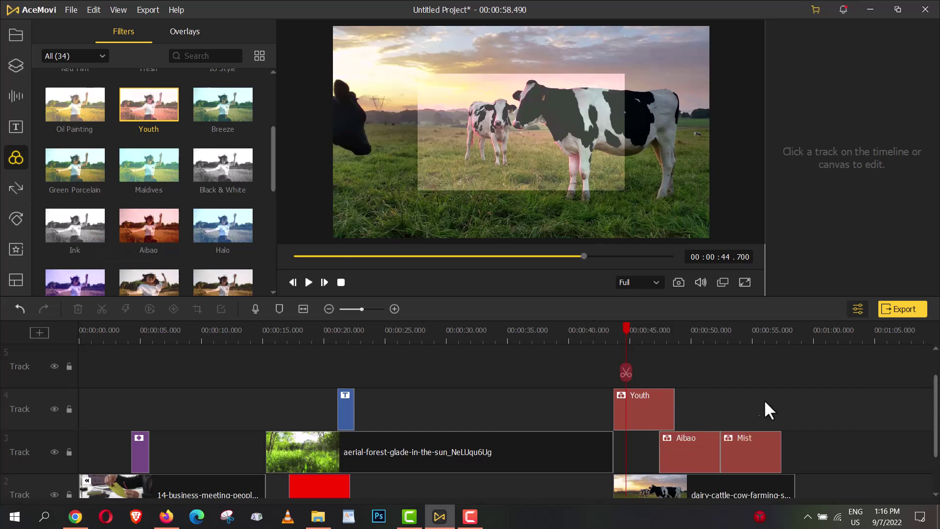
# Delete the Youth, Aibao and Mist filters above the dairy-cattle clip together.
pyautogui.moveTo(810, 458); pyautogui.dragTo(640, 386)
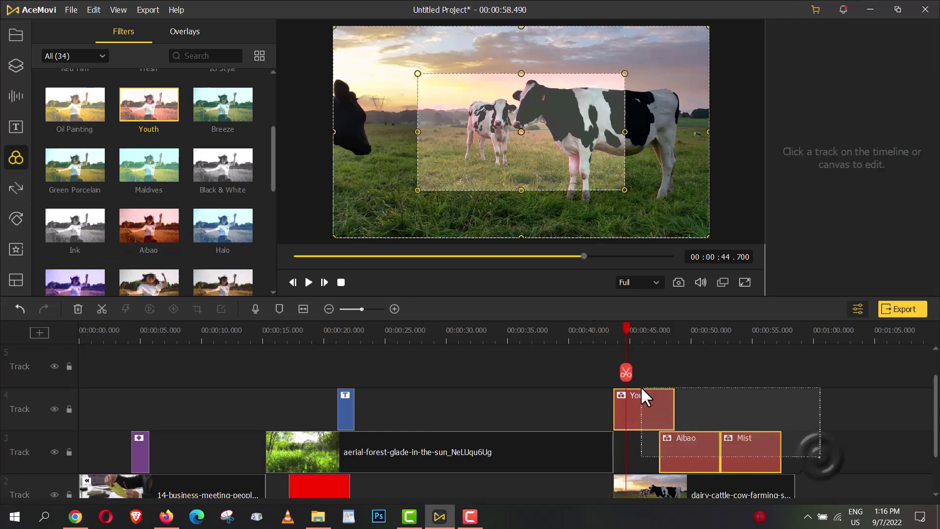
pyautogui.click(77, 309)
# Delete the red background from track 2, and move the aerial-forest clip from track 3 into the gap on track 2.
pyautogui.click(345, 463)
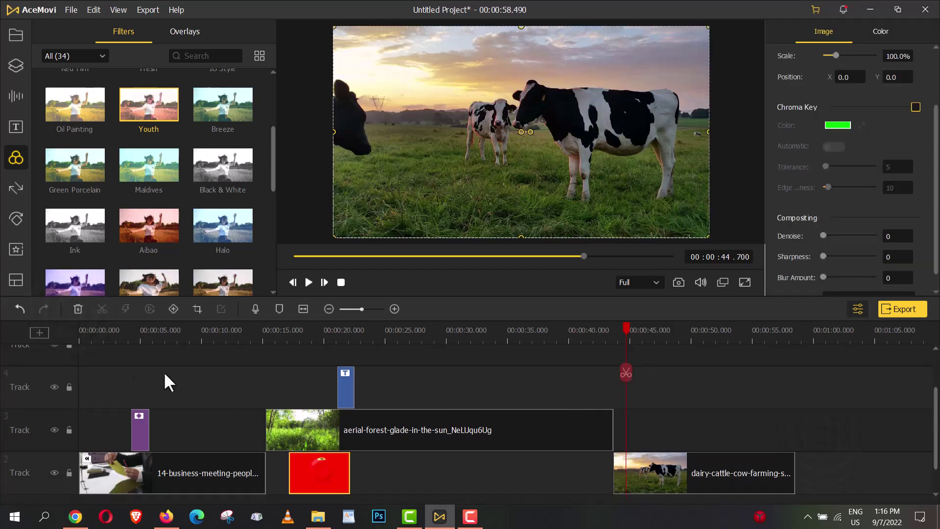
pyautogui.click(77, 309)
pyautogui.moveTo(371, 428); pyautogui.dragTo(385, 470)
# Add the Fade Rotate transition between the aerial-forest and dairy-cattle clips on track 2.
pyautogui.click(16, 188)
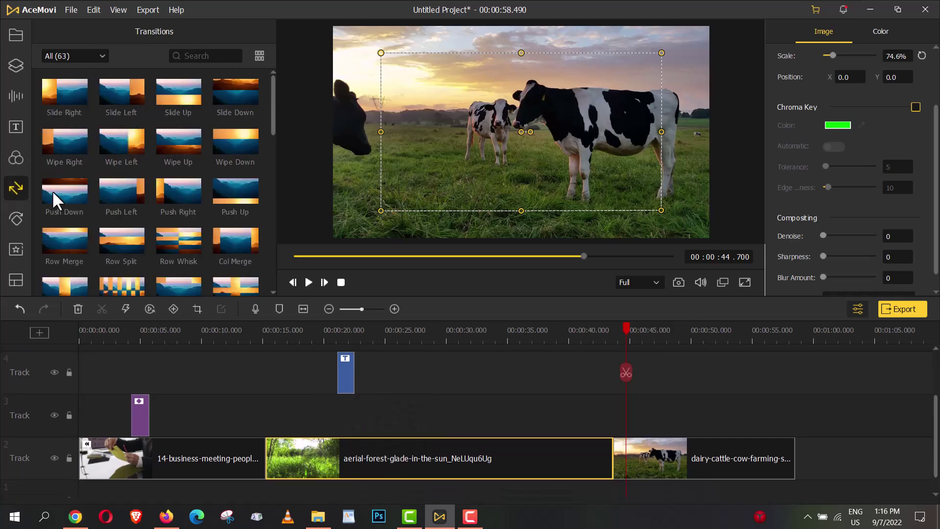
pyautogui.scroll(-3, 143, 191)
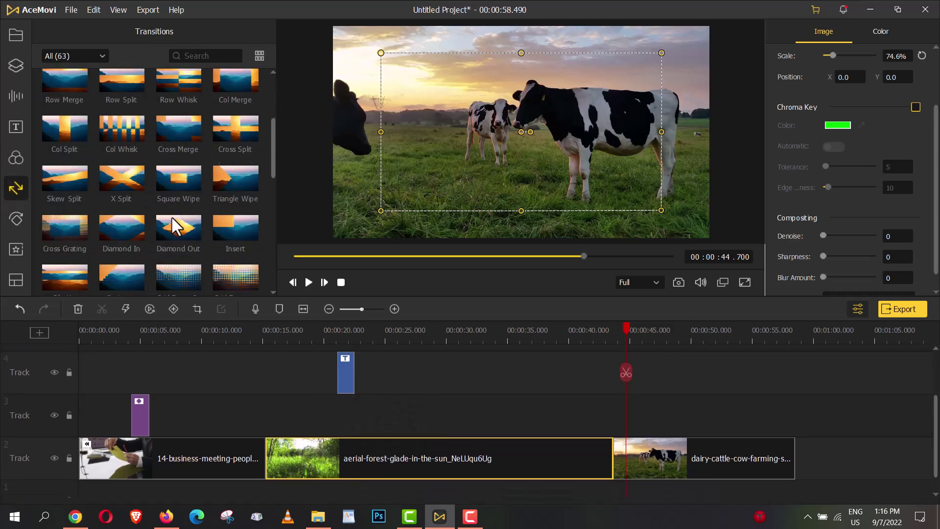
pyautogui.scroll(-3, 177, 234)
pyautogui.moveTo(181, 178)
pyautogui.mouseDown()
pyautogui.moveTo(618, 415)
pyautogui.moveTo(612, 451)
pyautogui.mouseUp()
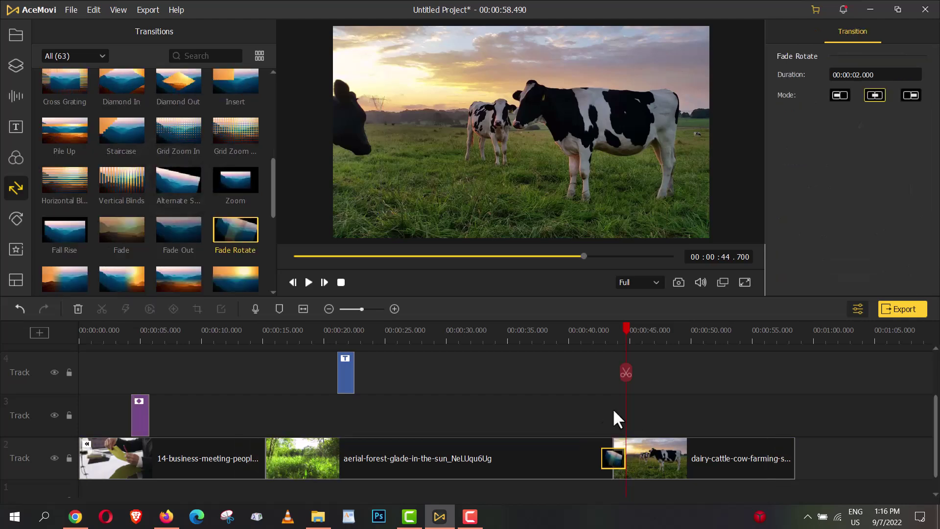
pyautogui.click(597, 344)
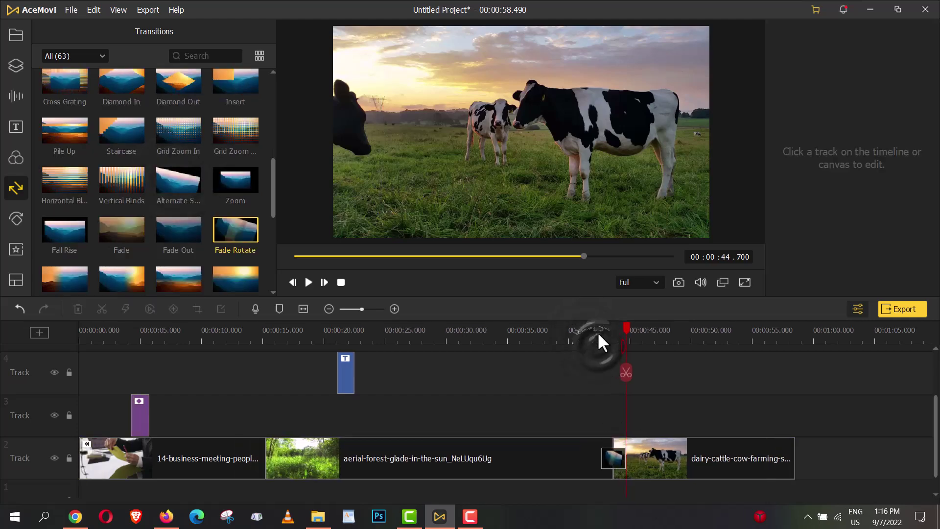
# Play back the Fade Rotate and Block Slope Zoom Out transitions on track 2 to check how they look.
pyautogui.moveTo(624, 328); pyautogui.dragTo(592, 333)
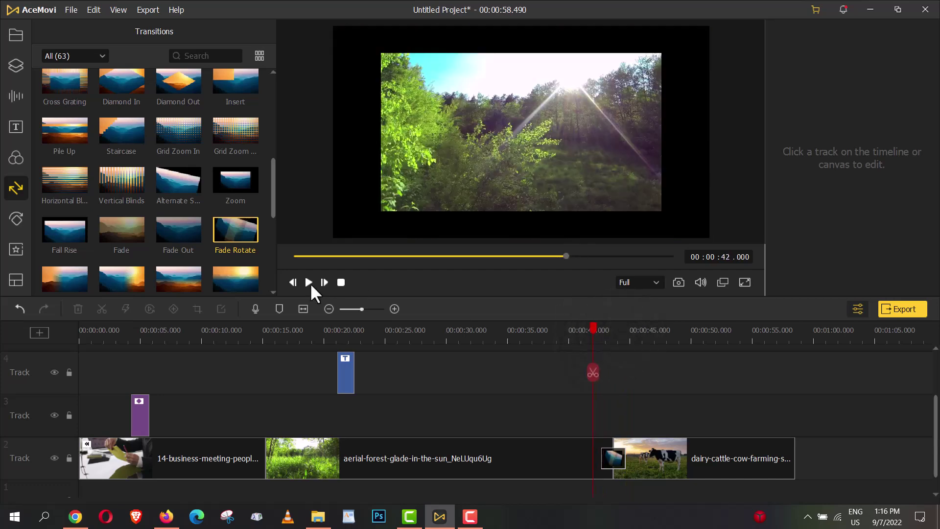
pyautogui.click(304, 282)
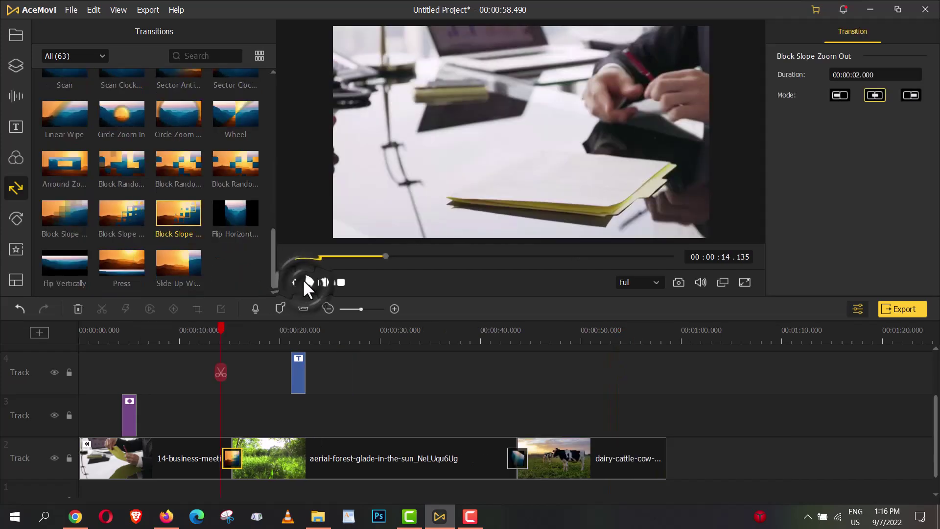
pyautogui.click(305, 281)
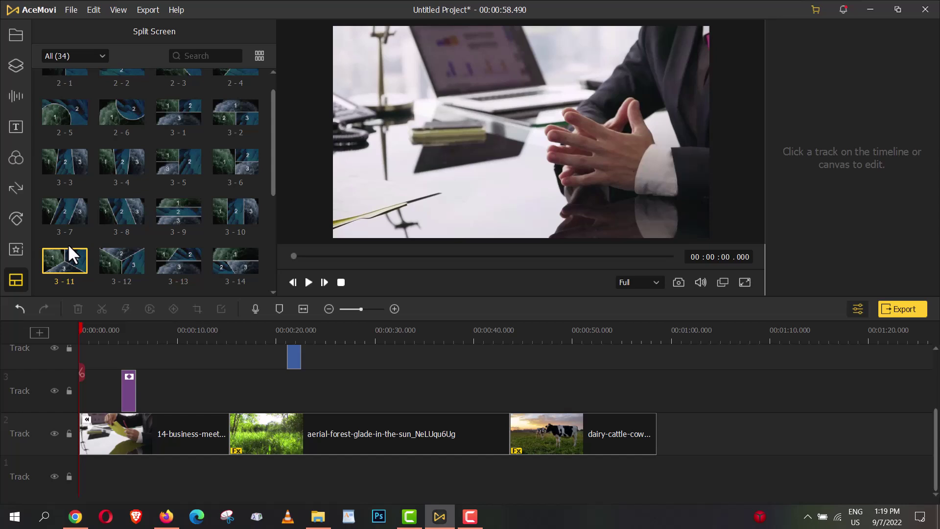
# Add split screen 3 - 11 to track 3 above the dairy-cattle clip with aerial-forest, business-meeting and chilli media in areas 1 to 3, and preview it.
pyautogui.click(84, 265)
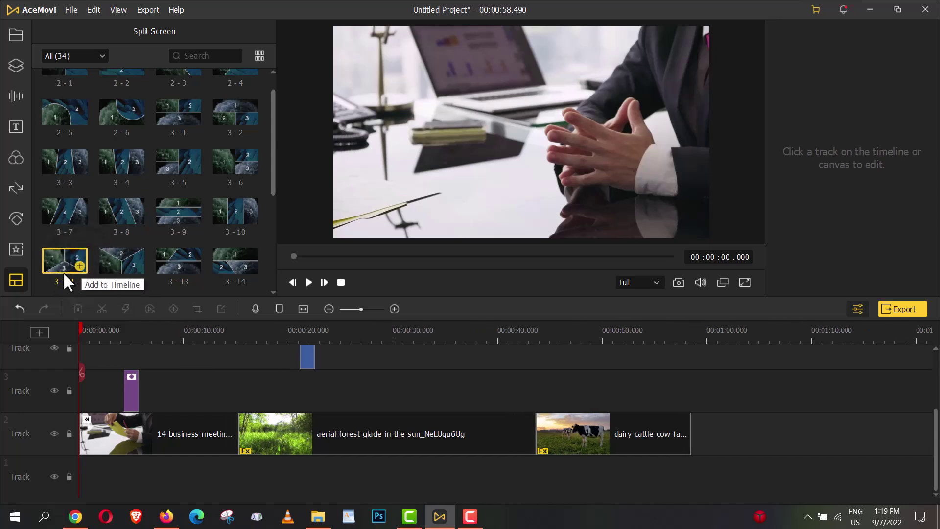
pyautogui.moveTo(57, 263); pyautogui.dragTo(615, 410)
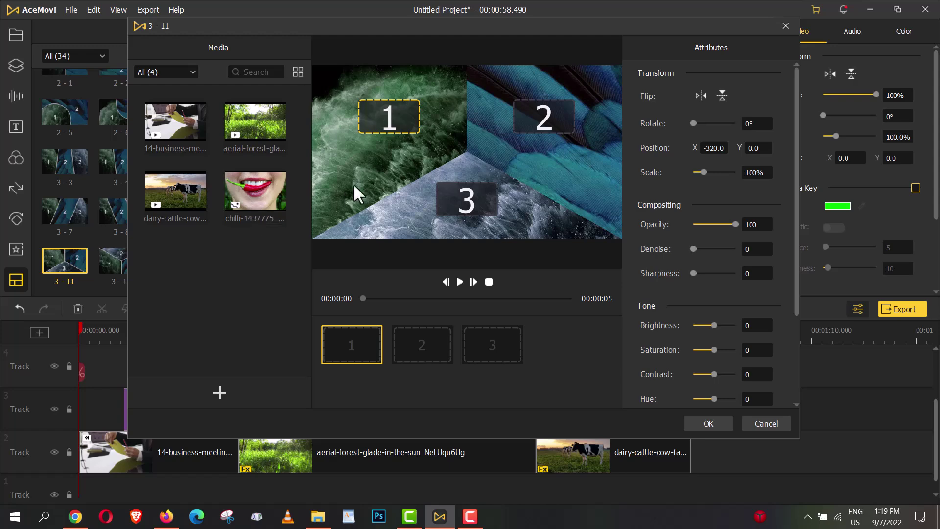
pyautogui.moveTo(273, 119); pyautogui.dragTo(393, 118)
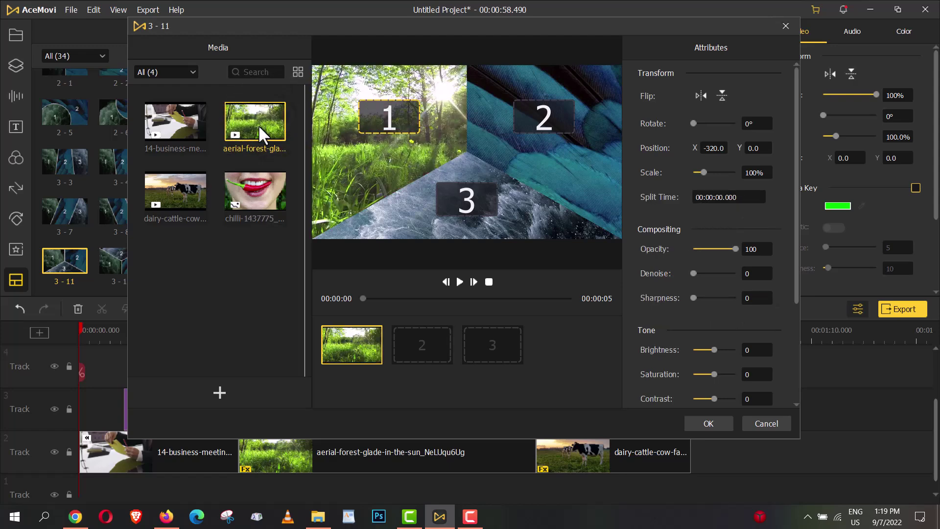
pyautogui.click(183, 119)
pyautogui.moveTo(260, 181); pyautogui.dragTo(496, 210)
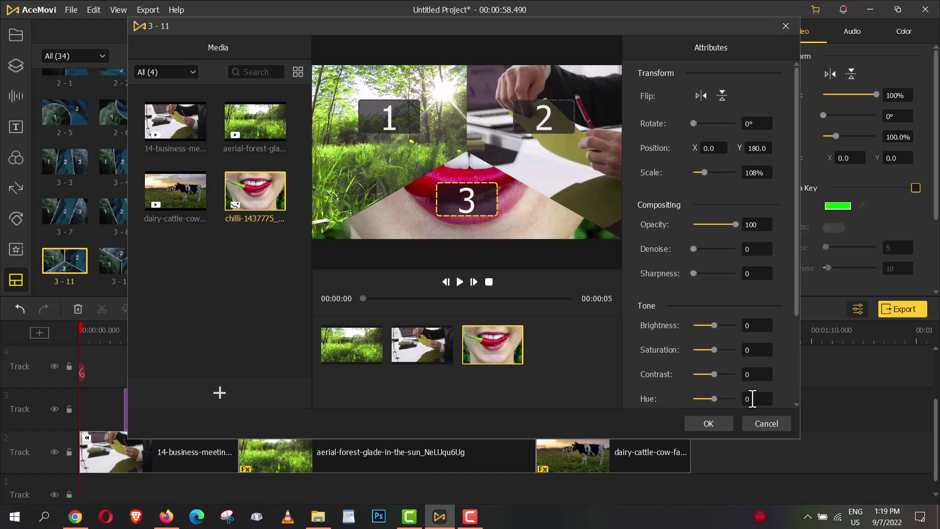
pyautogui.click(706, 421)
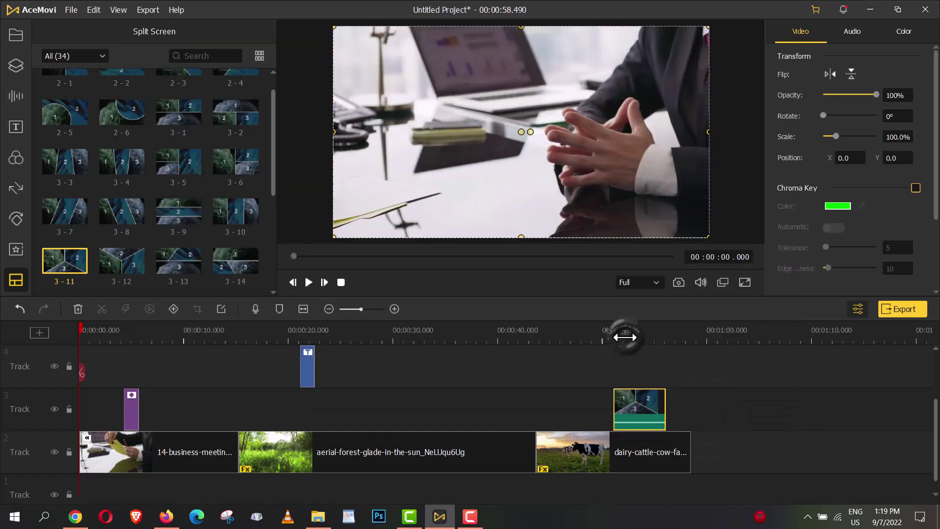
pyautogui.click(606, 347)
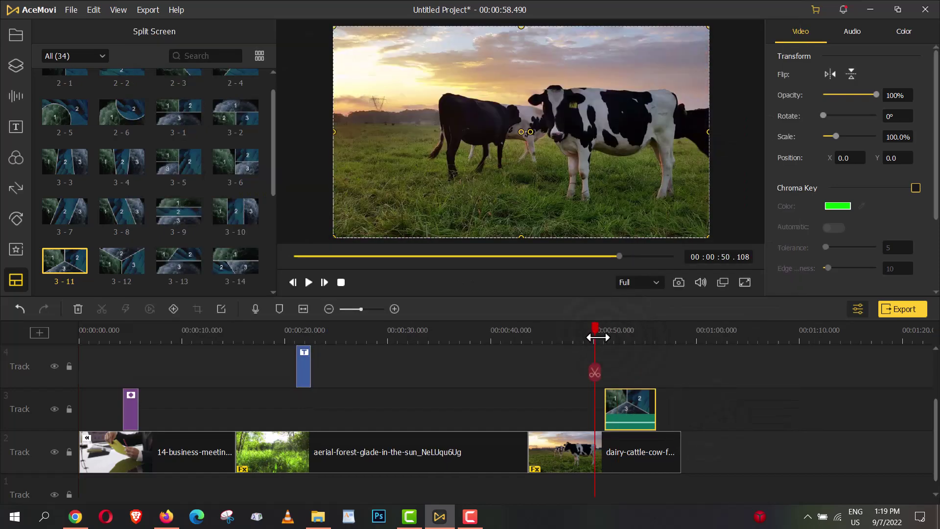
pyautogui.click(309, 282)
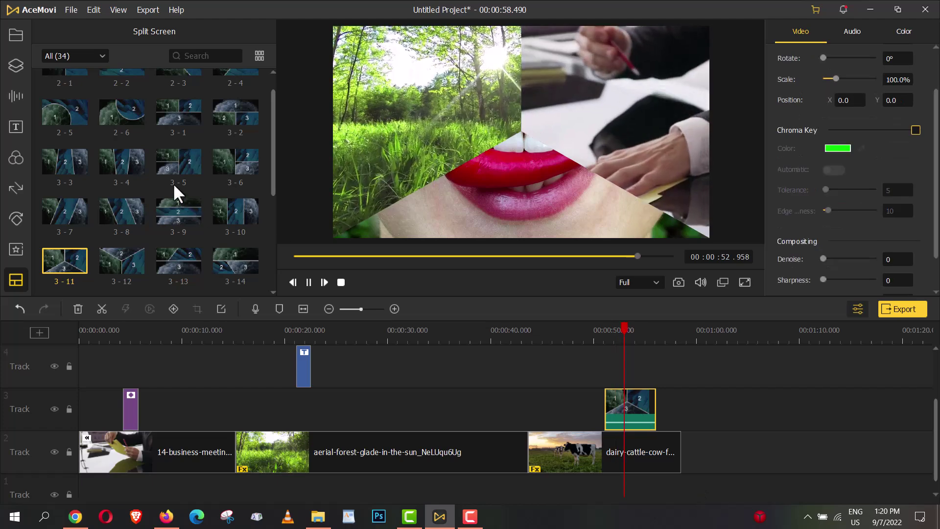
# Add split screen 3 - 7 to track 3 at about 37 seconds, above the aerial-forest clip.
pyautogui.moveTo(107, 165)
pyautogui.click(63, 212)
pyautogui.moveTo(63, 210); pyautogui.dragTo(462, 395)
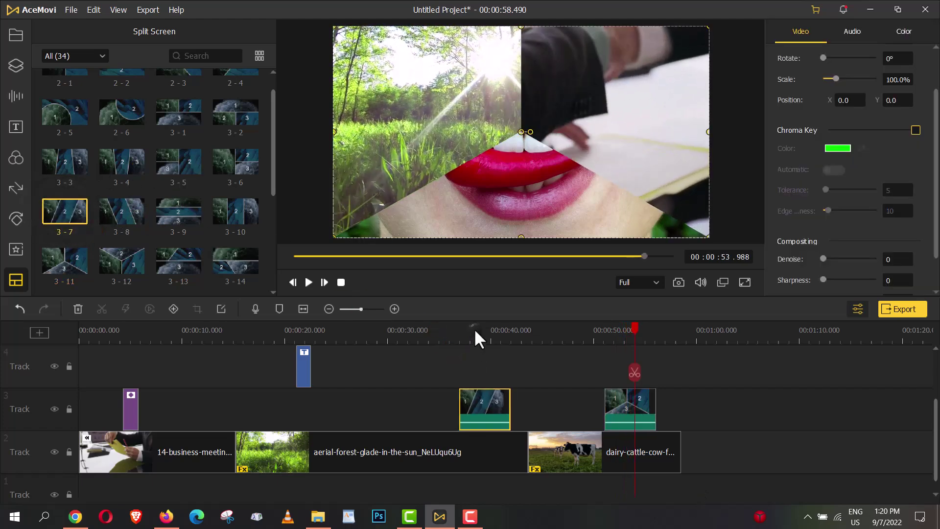
# Fill split screen 3 - 7 with the business-meeting, aerial-forest and dairy-cattle clips in order, and shift the dairy-cattle clip to X 348.6, Y -17.7.
pyautogui.click(336, 178)
pyautogui.moveTo(175, 122); pyautogui.dragTo(379, 157)
pyautogui.moveTo(256, 131); pyautogui.dragTo(416, 156)
pyautogui.moveTo(175, 191); pyautogui.dragTo(582, 158)
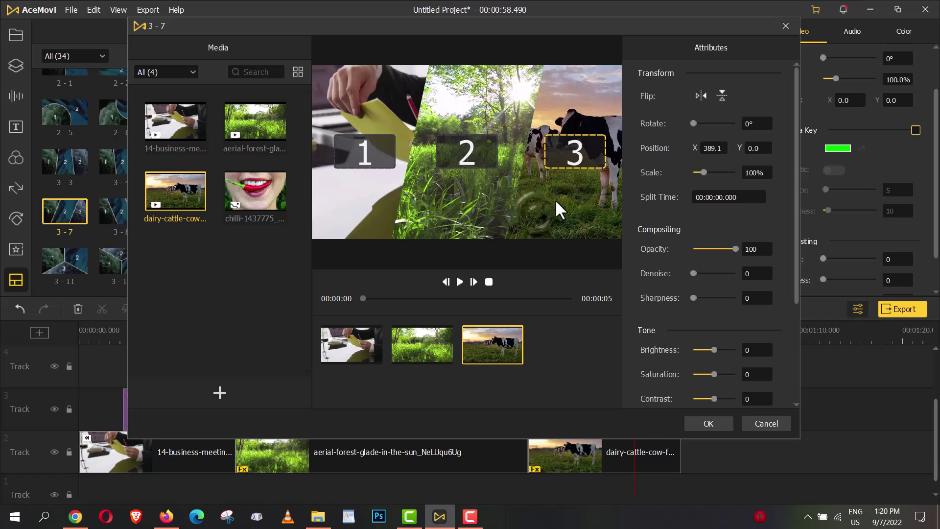
pyautogui.moveTo(573, 150)
pyautogui.mouseDown()
pyautogui.moveTo(562, 150)
pyautogui.moveTo(566, 163)
pyautogui.moveTo(568, 151)
pyautogui.mouseUp()
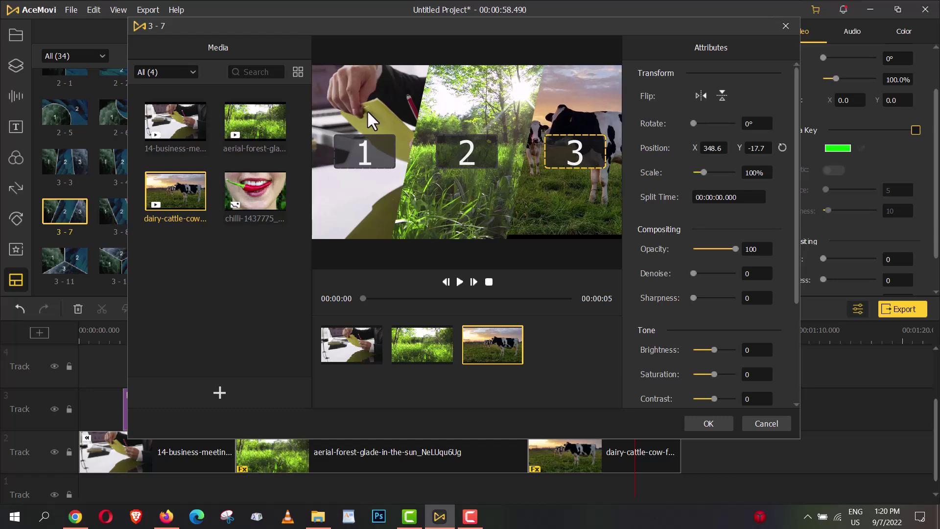
pyautogui.click(708, 423)
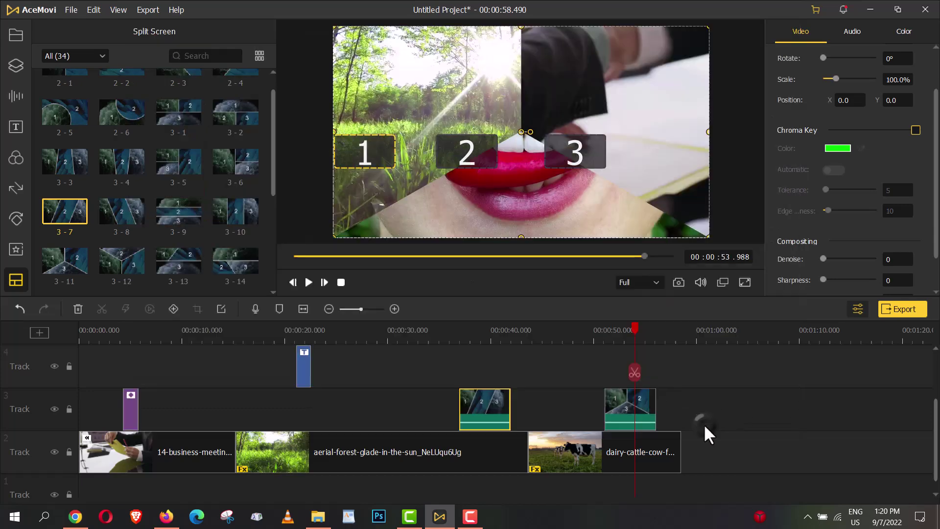
# Play back the 3 - 7 split screen from its start on the timeline.
pyautogui.click(451, 335)
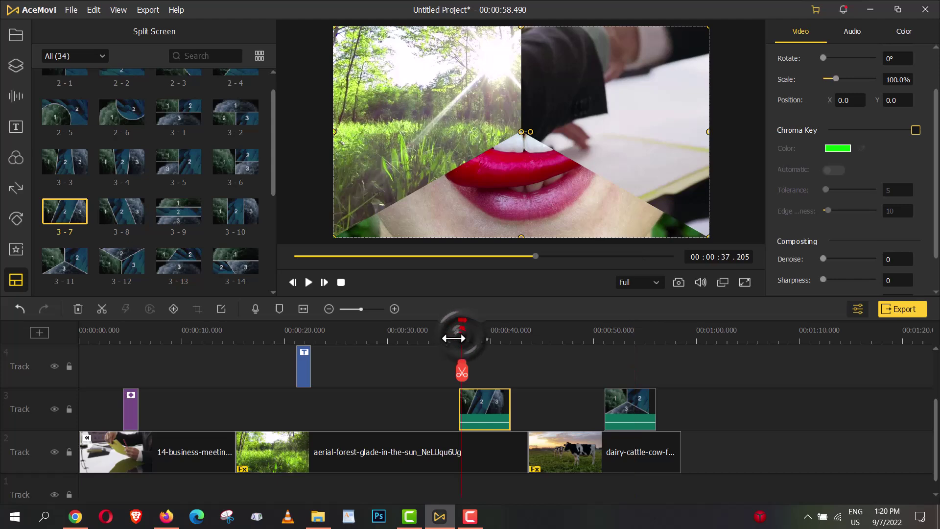
pyautogui.click(306, 282)
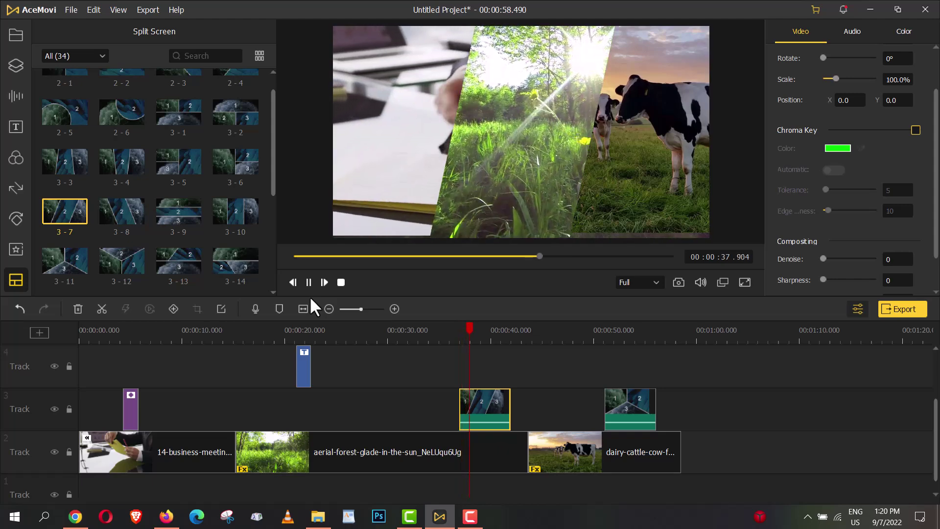
pyautogui.click(310, 286)
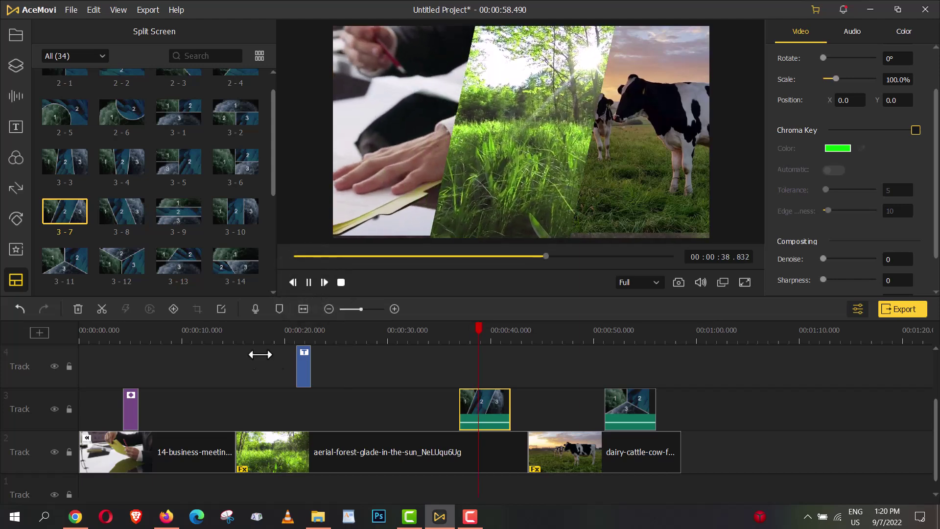
pyautogui.click(309, 282)
# Select the aerial-forest clip on track 2, show its frame at about 26 seconds, and look through its motion, color and image settings.
pyautogui.click(379, 448)
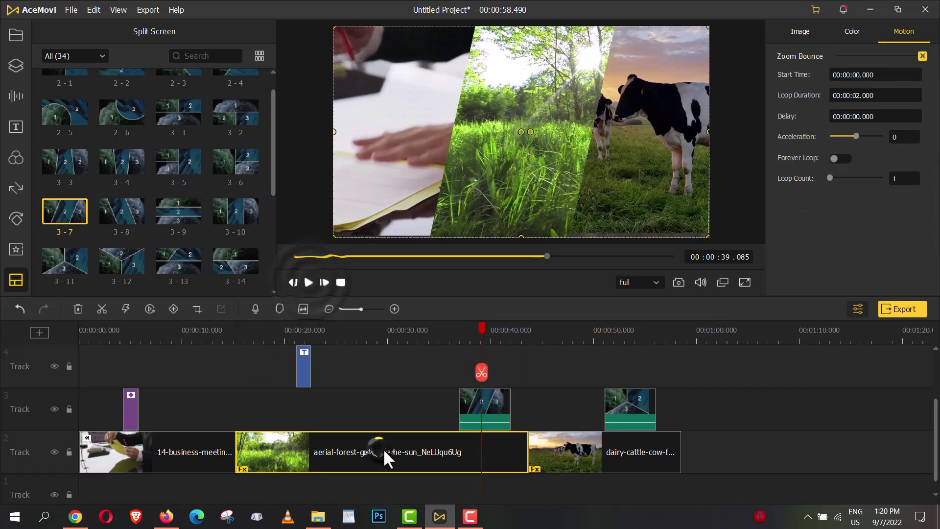
pyautogui.click(346, 365)
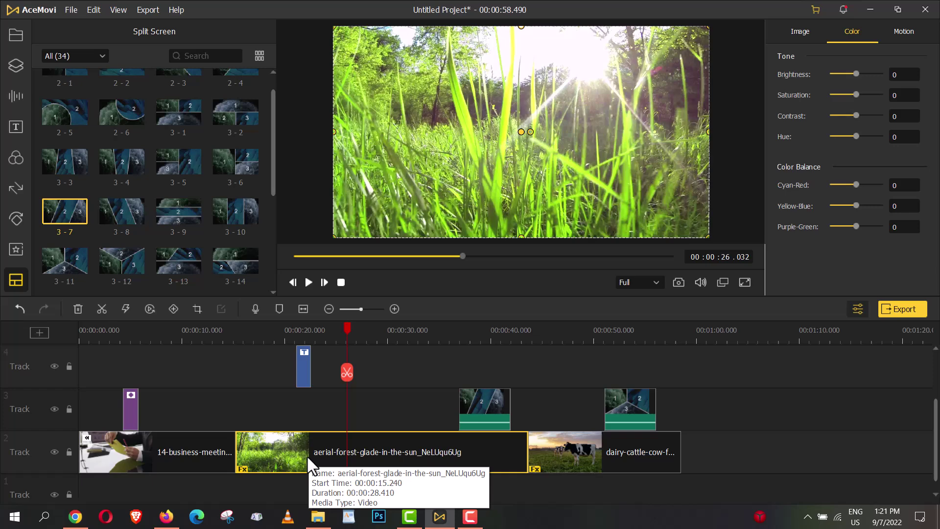
pyautogui.click(365, 455)
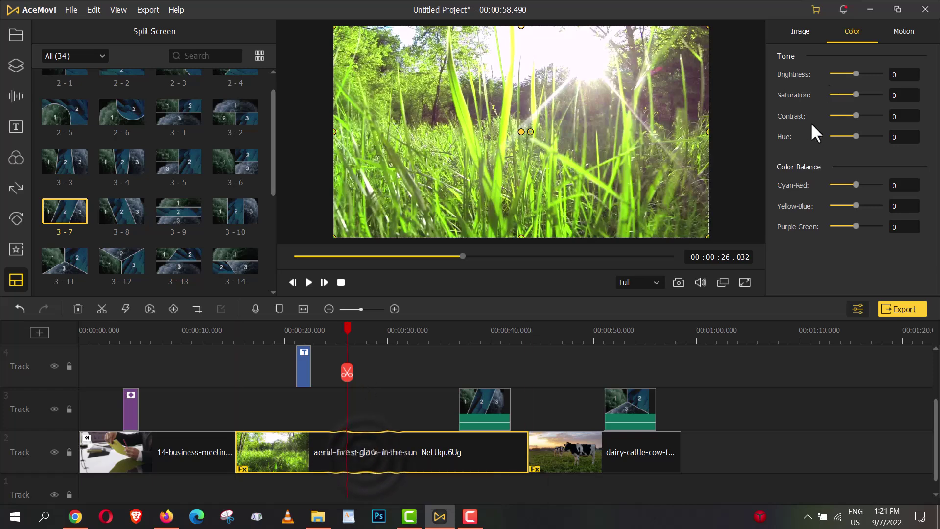
pyautogui.click(903, 31)
pyautogui.click(849, 30)
pyautogui.click(803, 31)
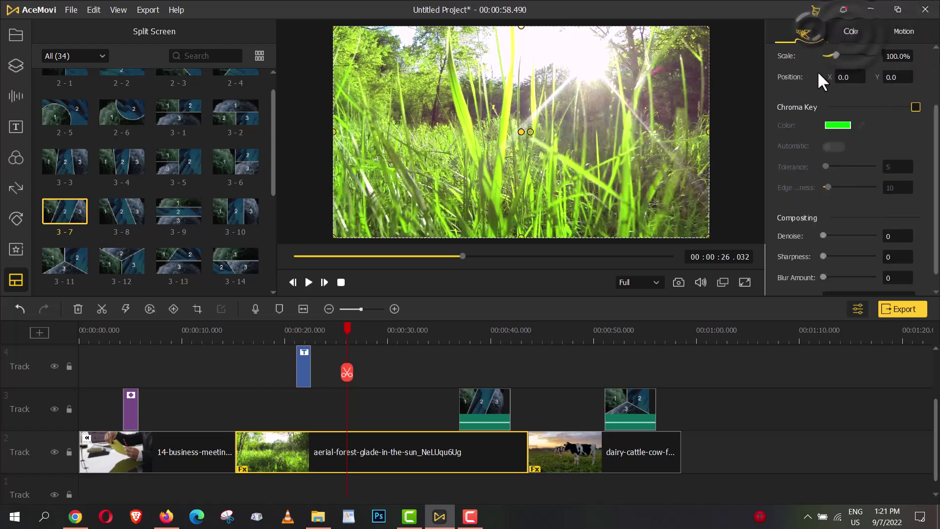
# Set the aerial-forest clip's brightness to -12, saturation -5, contrast -3, hue 3, cyan-red 1, yellow-blue -12 and purple-green -1.
pyautogui.click(852, 30)
pyautogui.moveTo(855, 73); pyautogui.dragTo(857, 136)
pyautogui.moveTo(856, 185); pyautogui.dragTo(853, 206)
pyautogui.moveTo(856, 226); pyautogui.dragTo(853, 226)
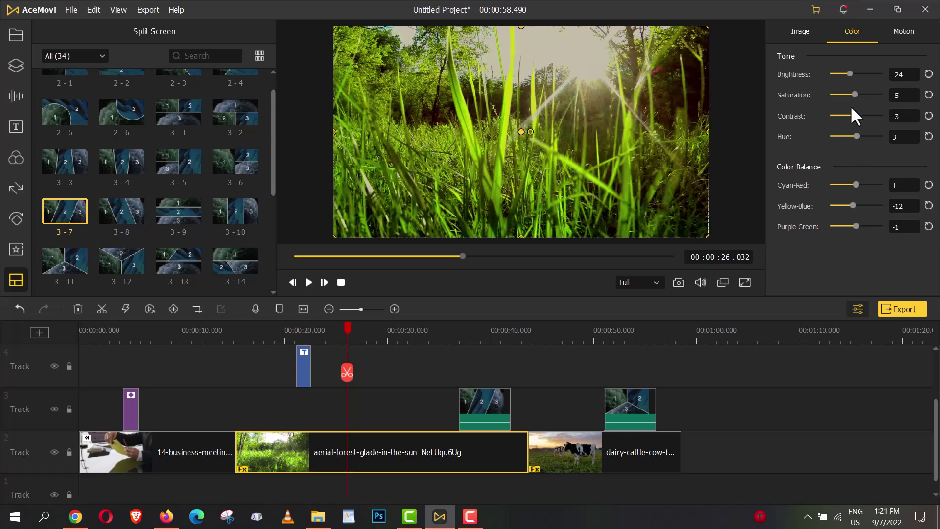
pyautogui.moveTo(850, 74); pyautogui.dragTo(852, 74)
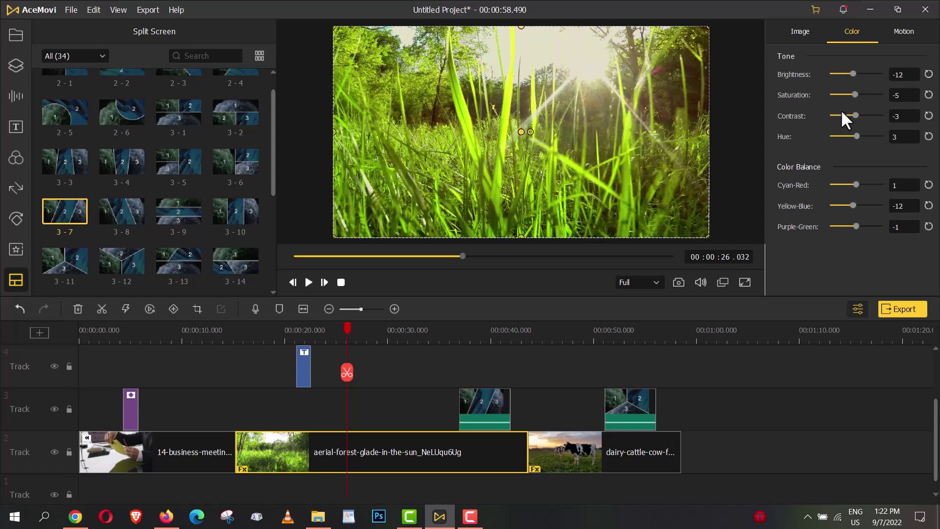
pyautogui.click(787, 30)
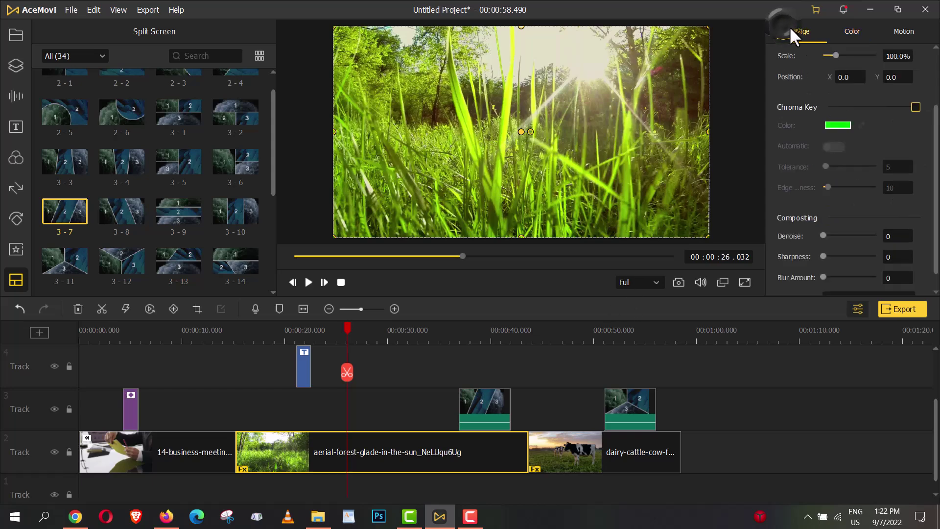
pyautogui.click(900, 31)
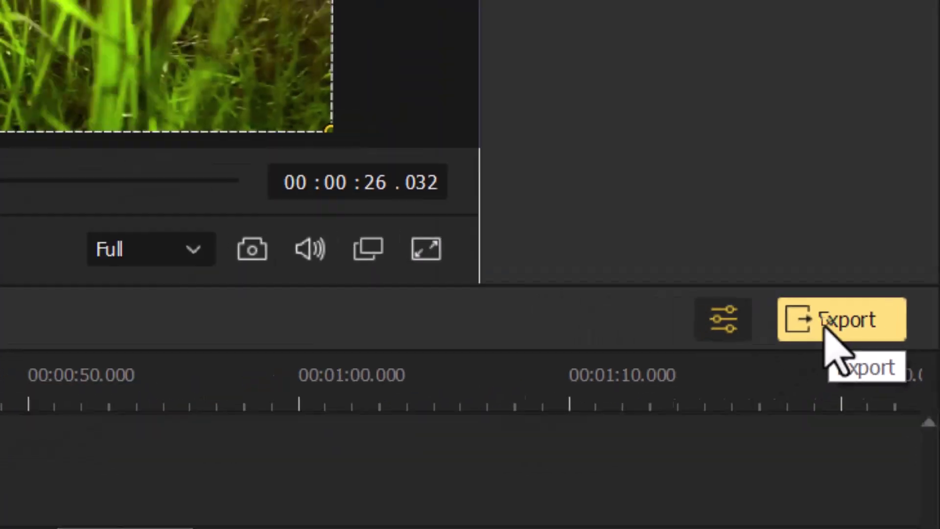
# Review the export quality options, and export the project as an MP4 video named My_Video.
pyautogui.click(894, 310)
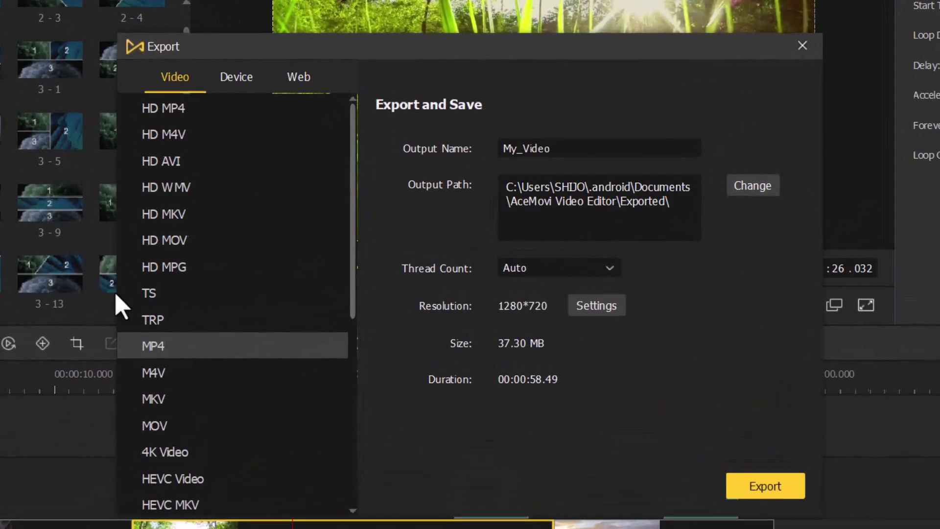
pyautogui.click(227, 345)
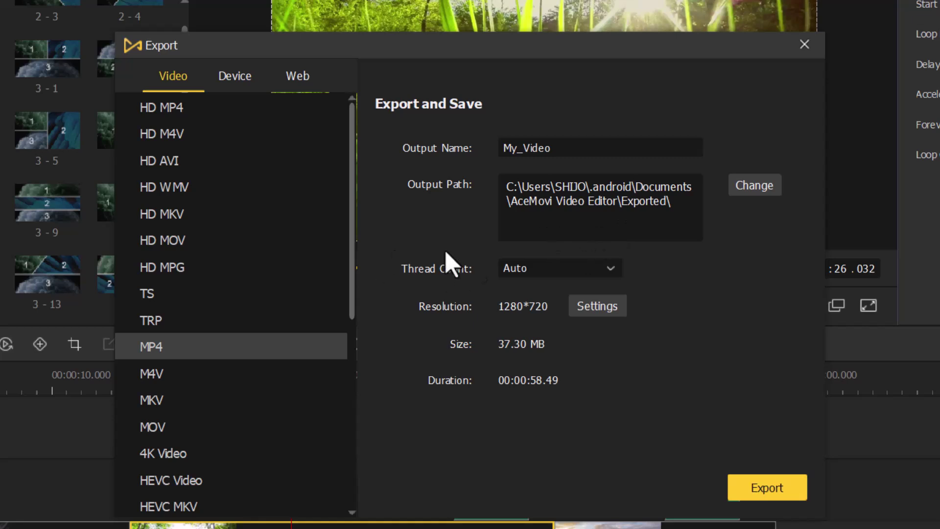
pyautogui.click(604, 310)
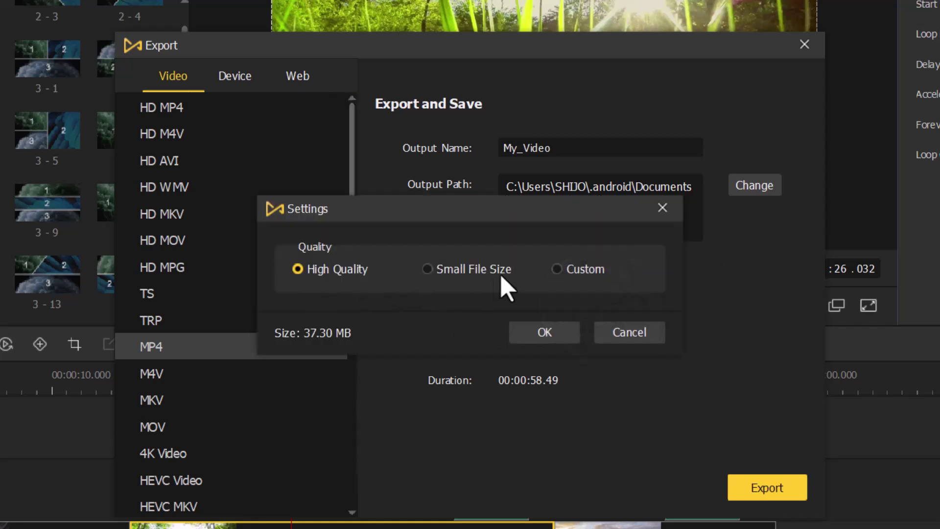
pyautogui.click(663, 208)
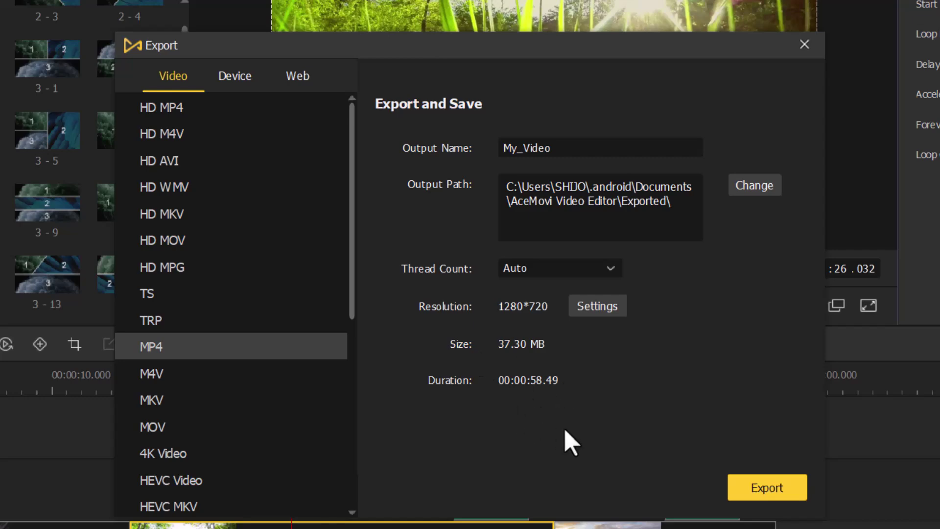
pyautogui.click(768, 486)
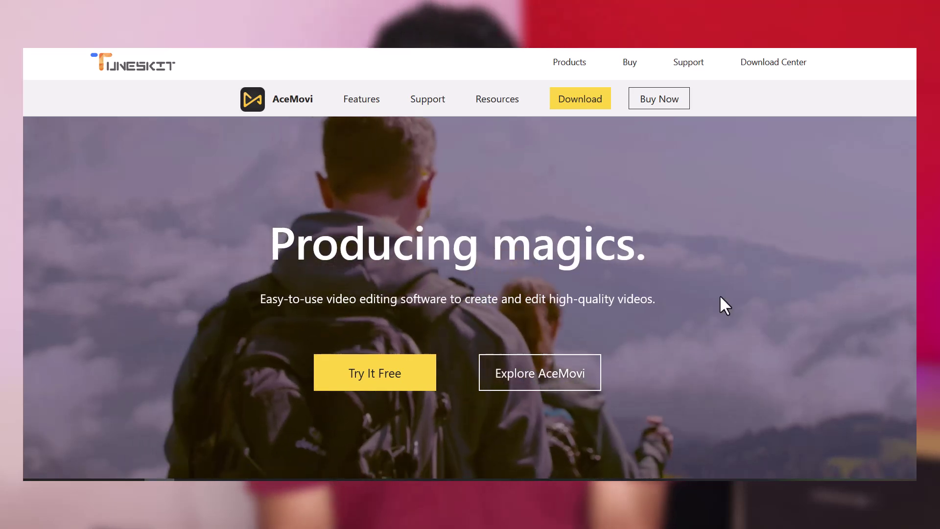
# Browse the AceMovi website, and subscribe to the TunesKit AceMovi Video Editor channel on YouTube while looking over its uploads.
pyautogui.scroll(-2, 612, 306)
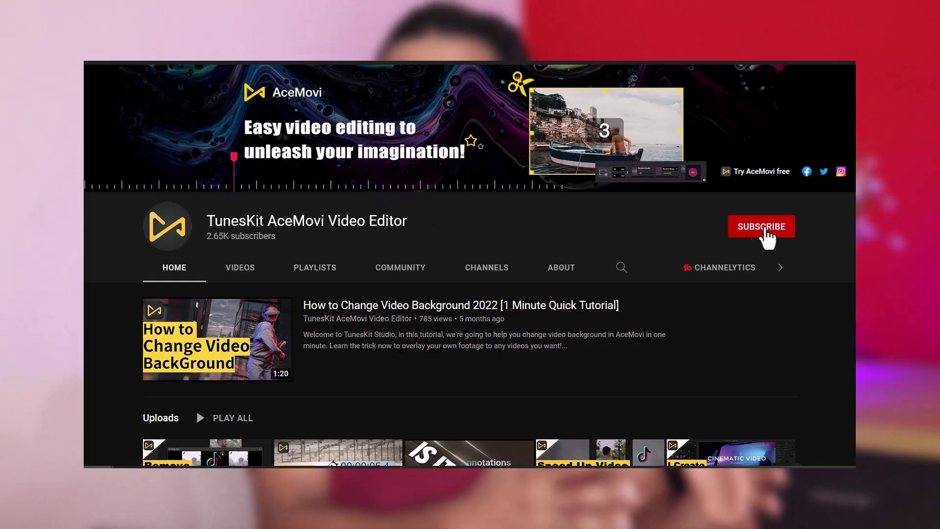
pyautogui.click(739, 229)
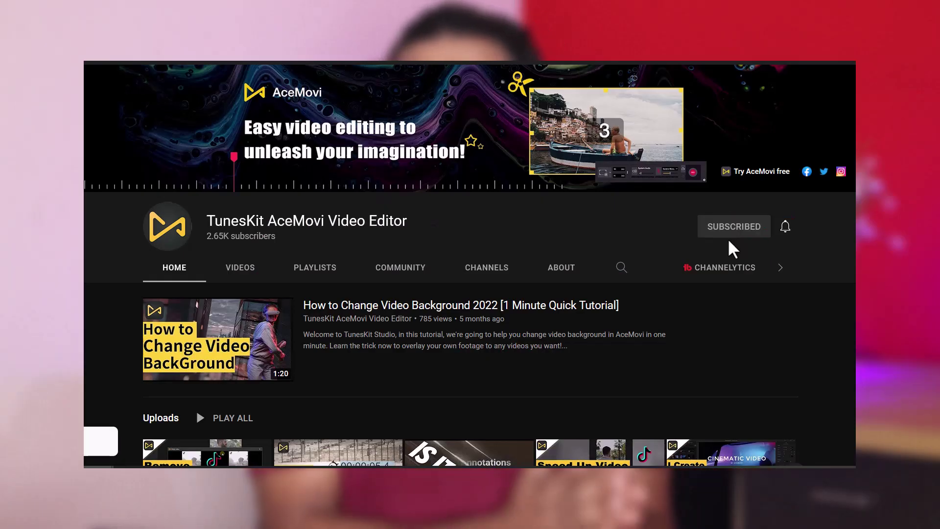
pyautogui.scroll(-3, 543, 300)
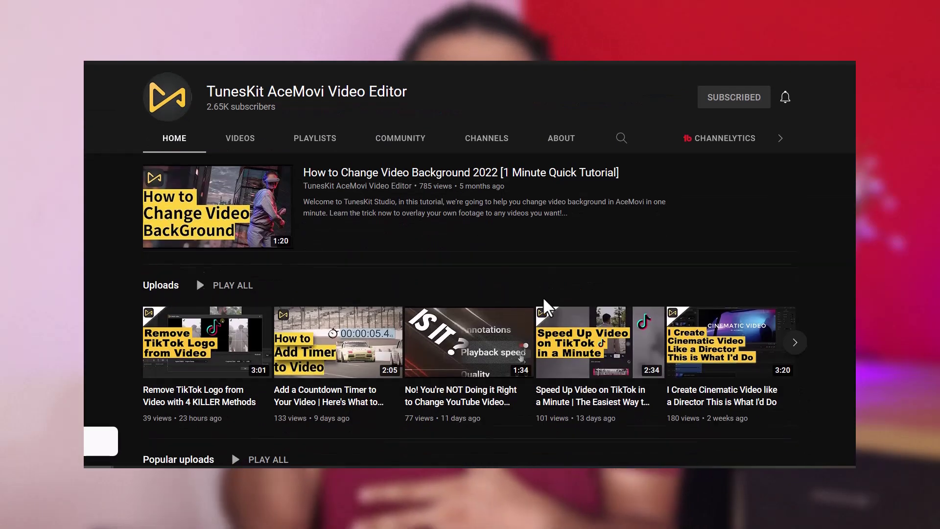
pyautogui.scroll(-6, 544, 307)
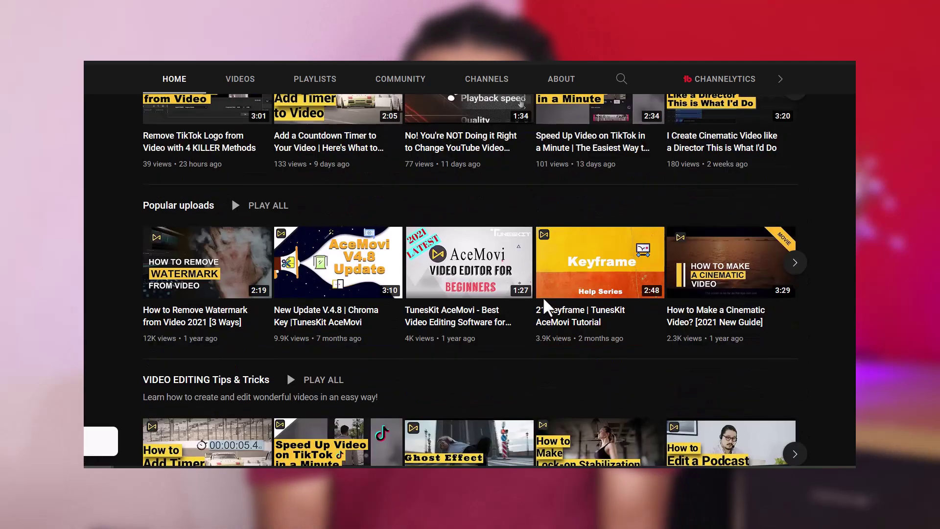